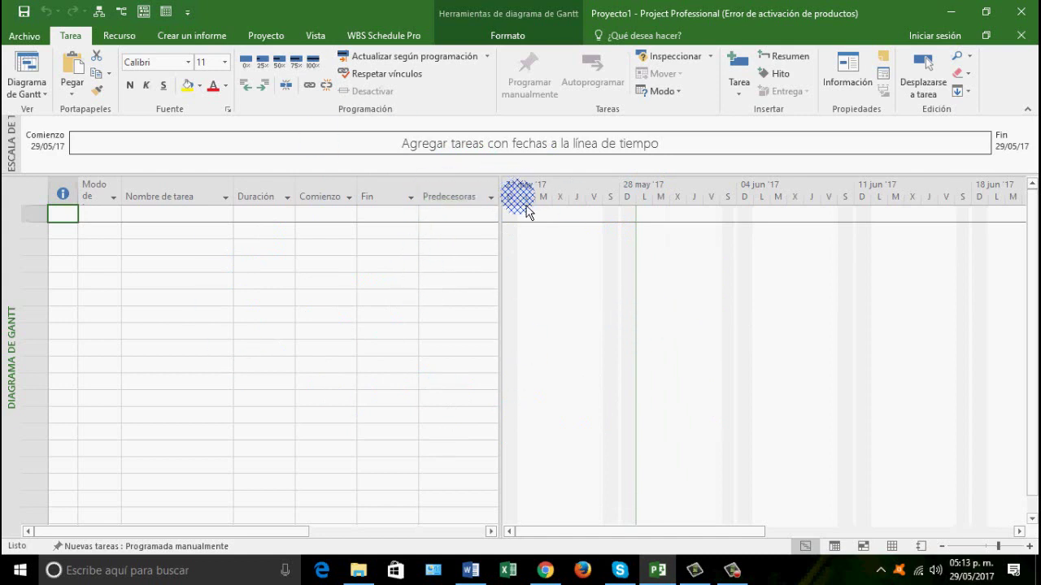
Widen the task table to expose the resource names column and enter "Pintar una pared" as the first task
mouse_move(509, 217)
mouse_down()
mouse_move(642, 217)
mouse_move(610, 228)
mouse_move(505, 225)
mouse_up()
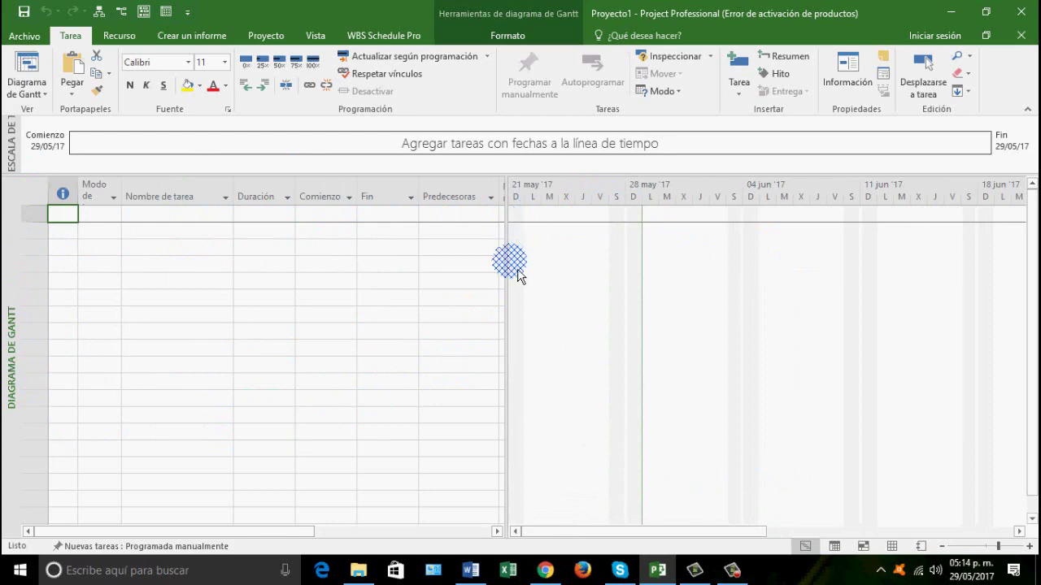
drag(519, 274, 586, 286)
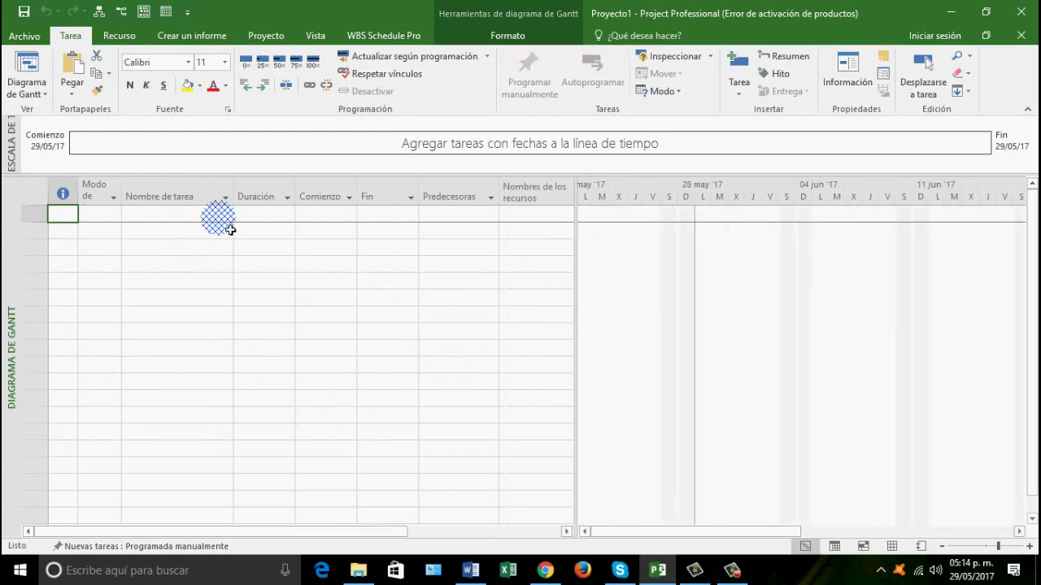
click(186, 213)
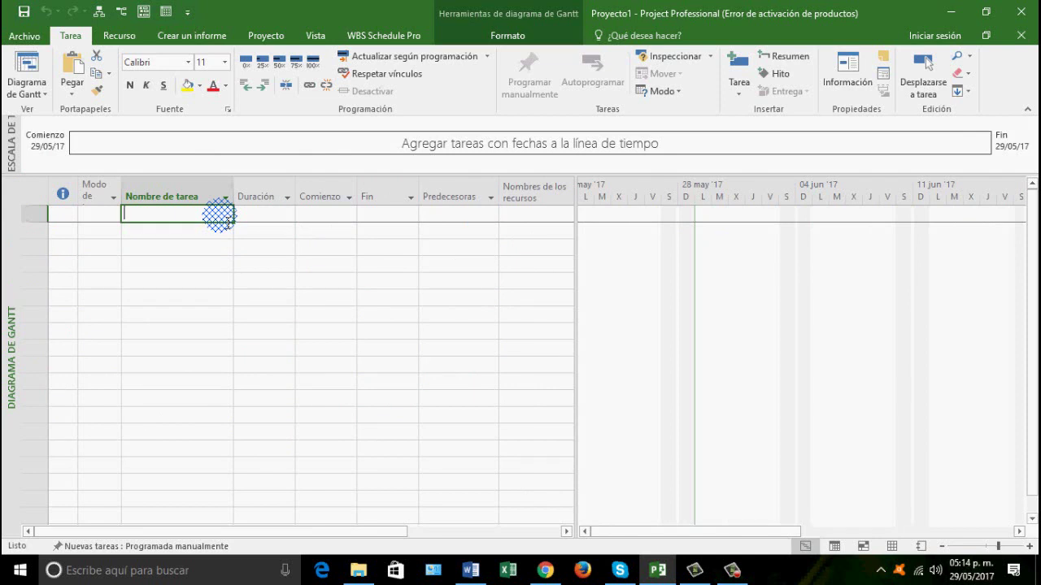
text(Pintar una pared)
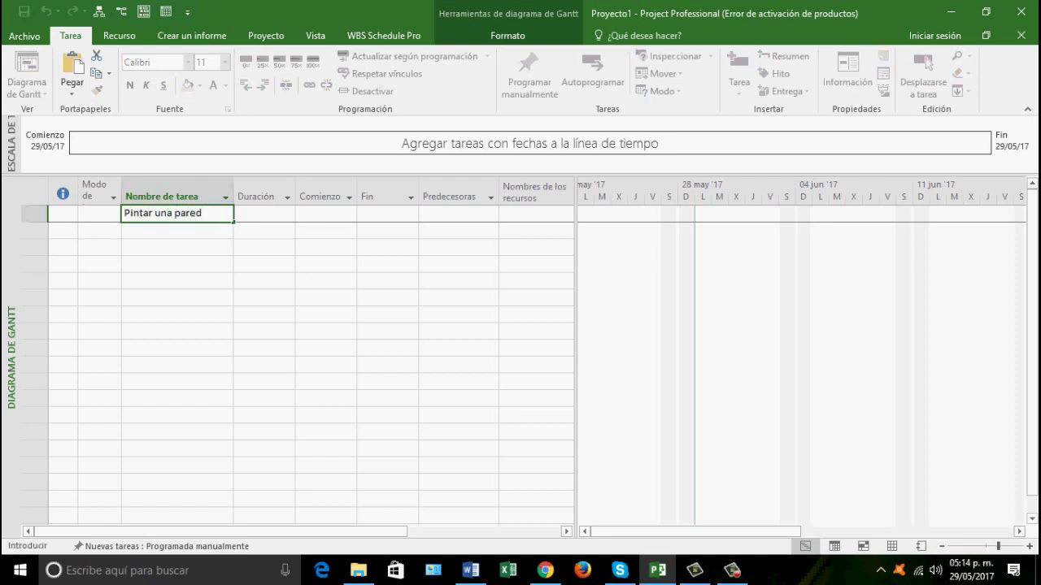
key(Return)
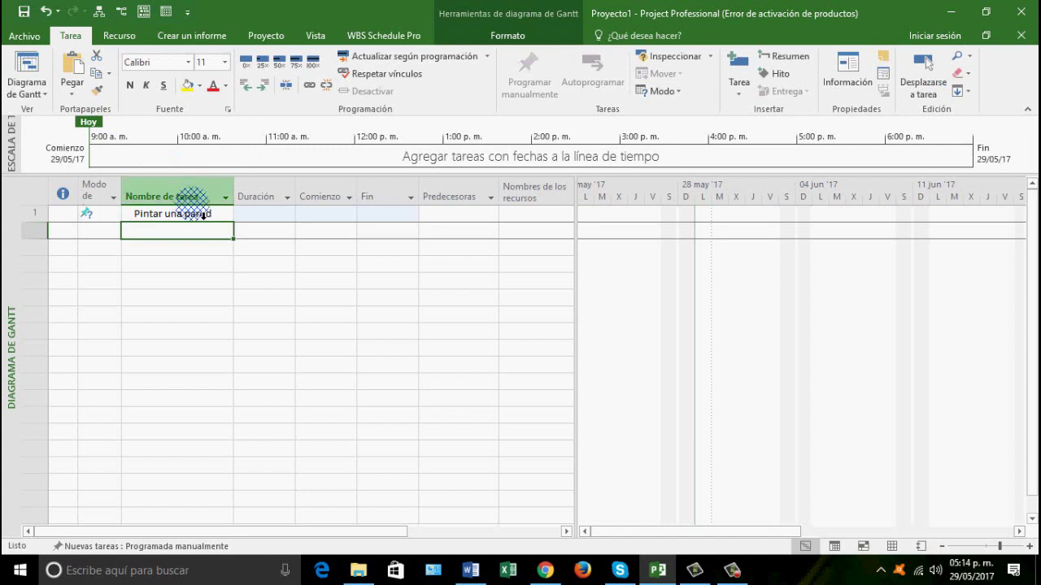
Widen the task name column slightly and set the task mode of "Pintar una pared" to Programada automáticamente
click(253, 216)
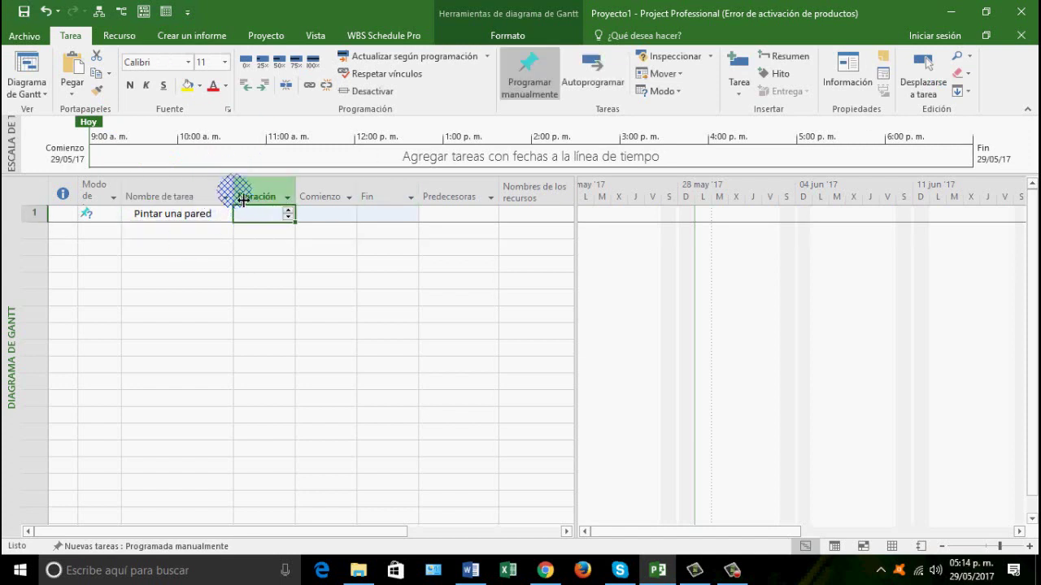
drag(234, 197, 251, 204)
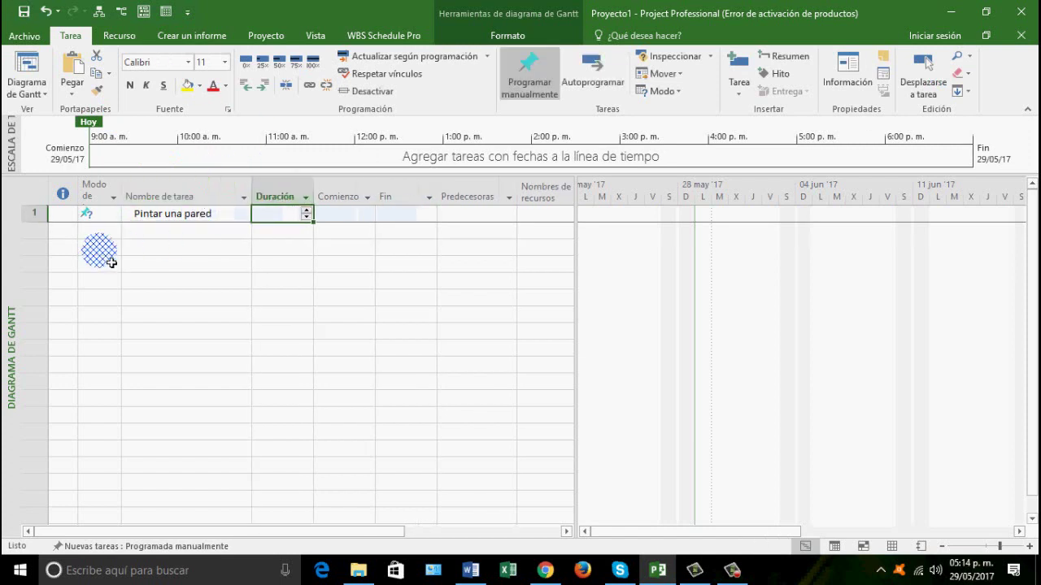
click(118, 217)
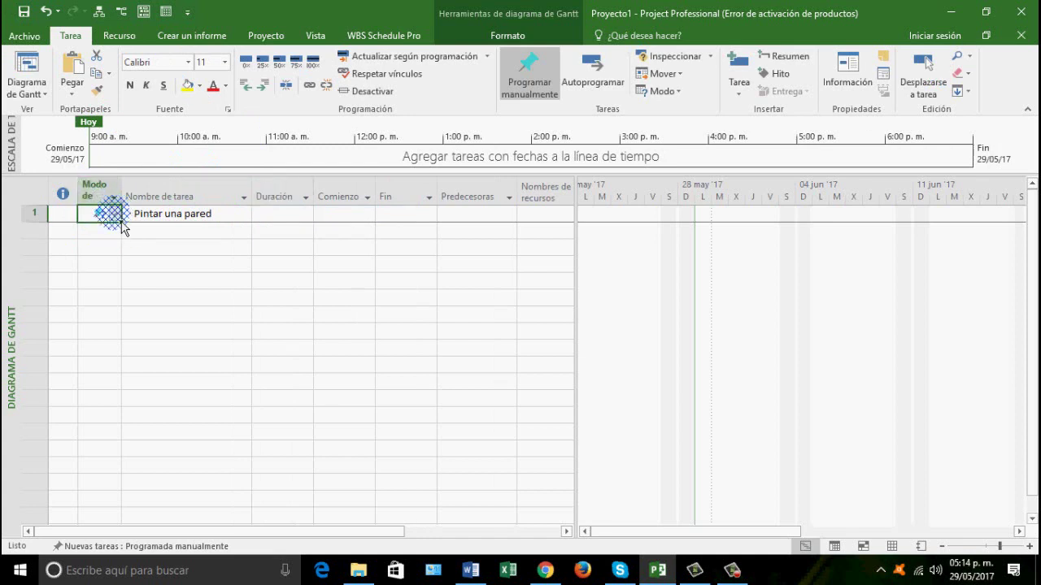
click(217, 216)
click(99, 215)
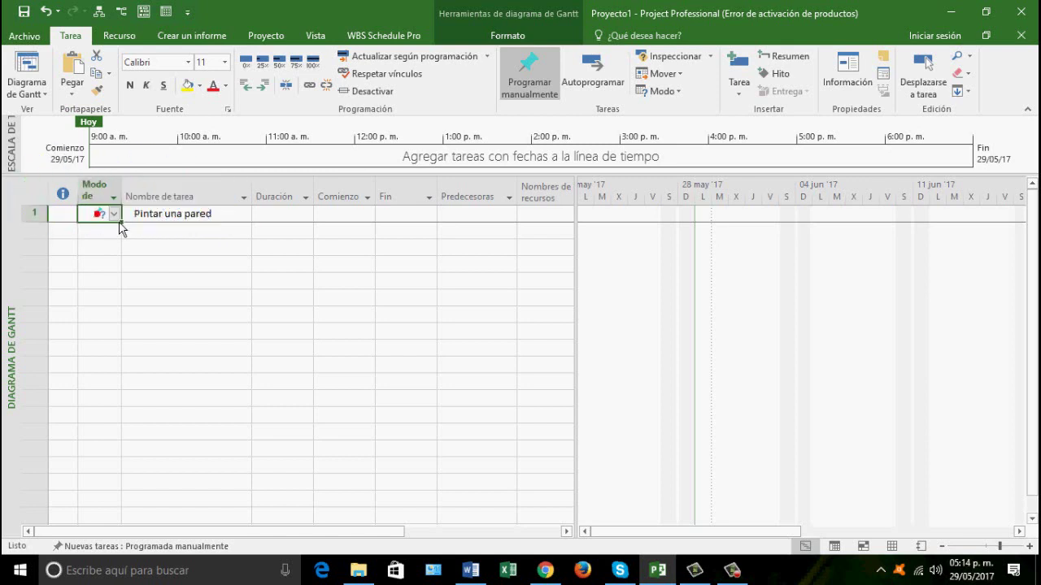
click(113, 213)
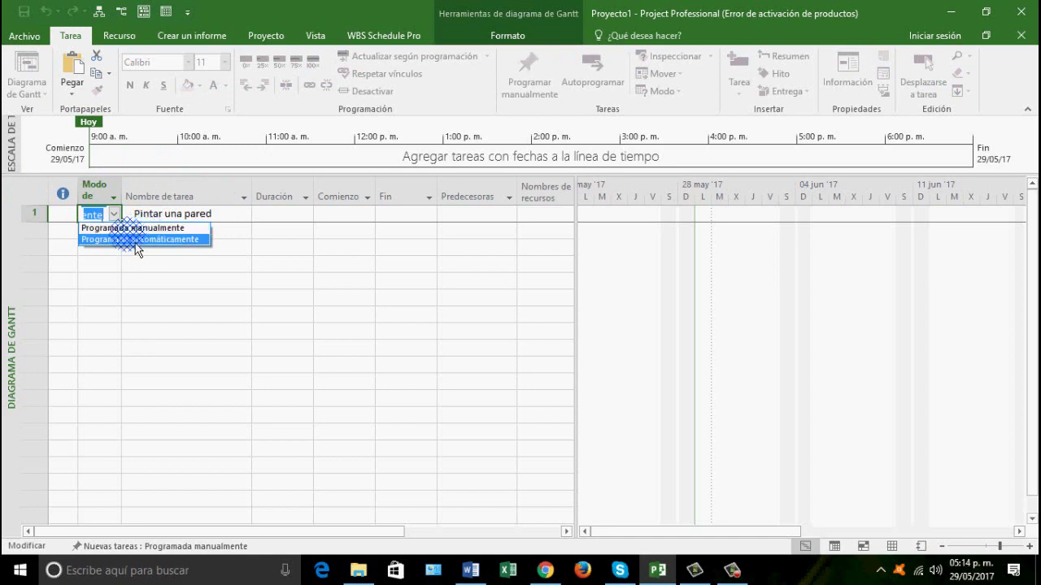
click(136, 229)
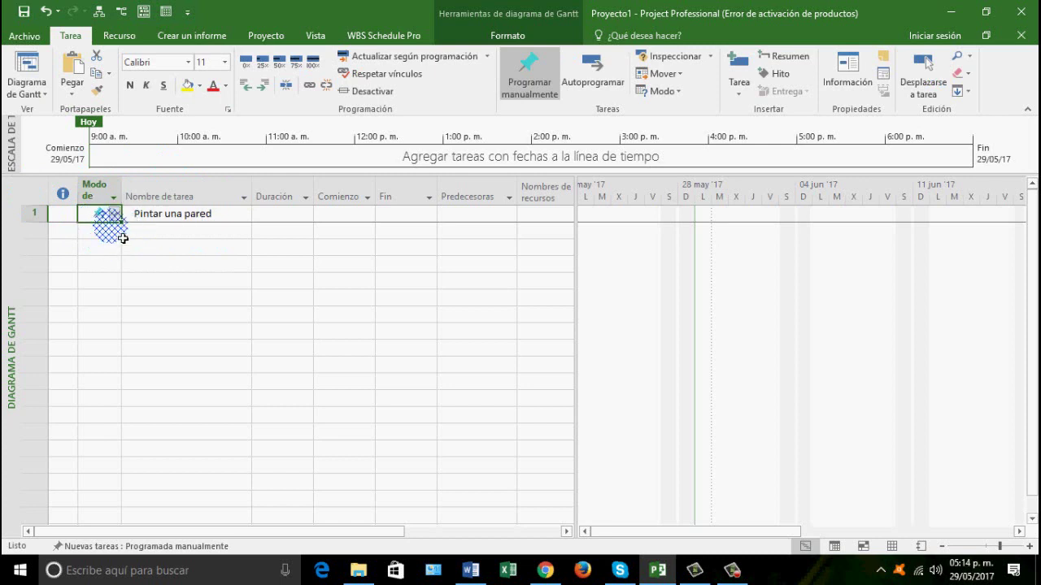
click(114, 214)
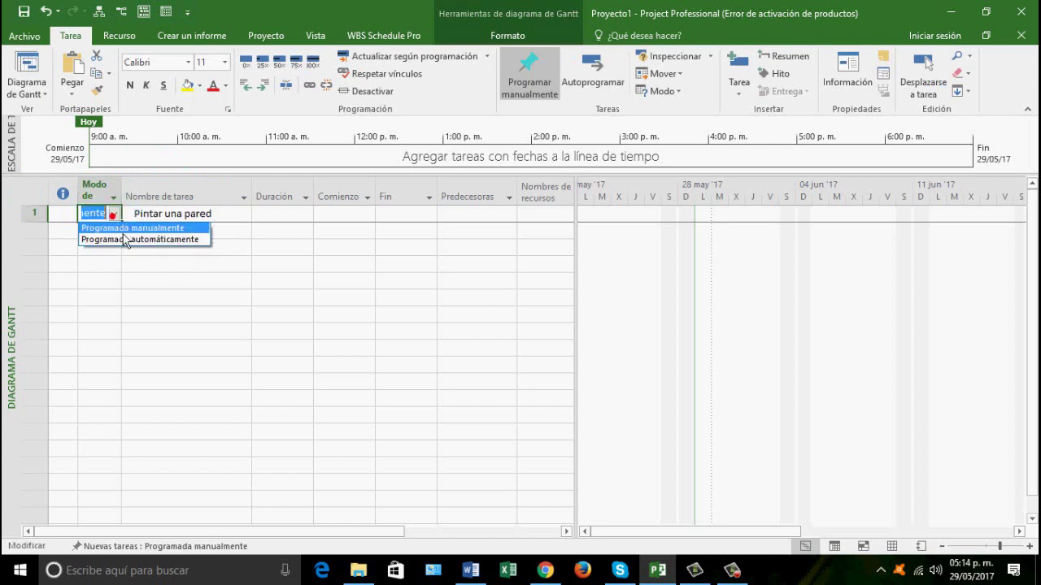
click(126, 239)
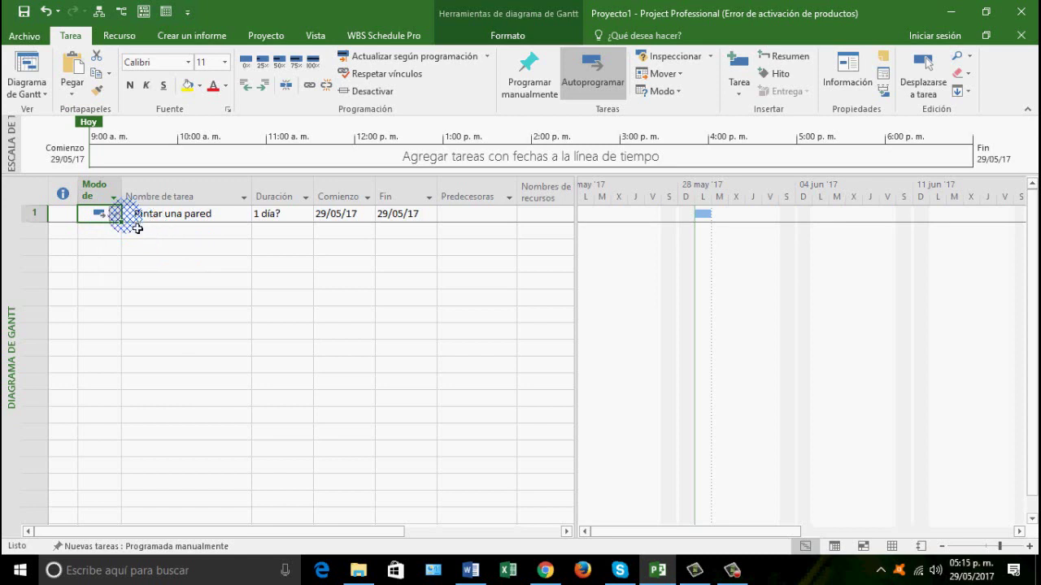
Switch "Pintar una pared" to Programada manualmente and back to Programada automáticamente
click(111, 215)
click(115, 214)
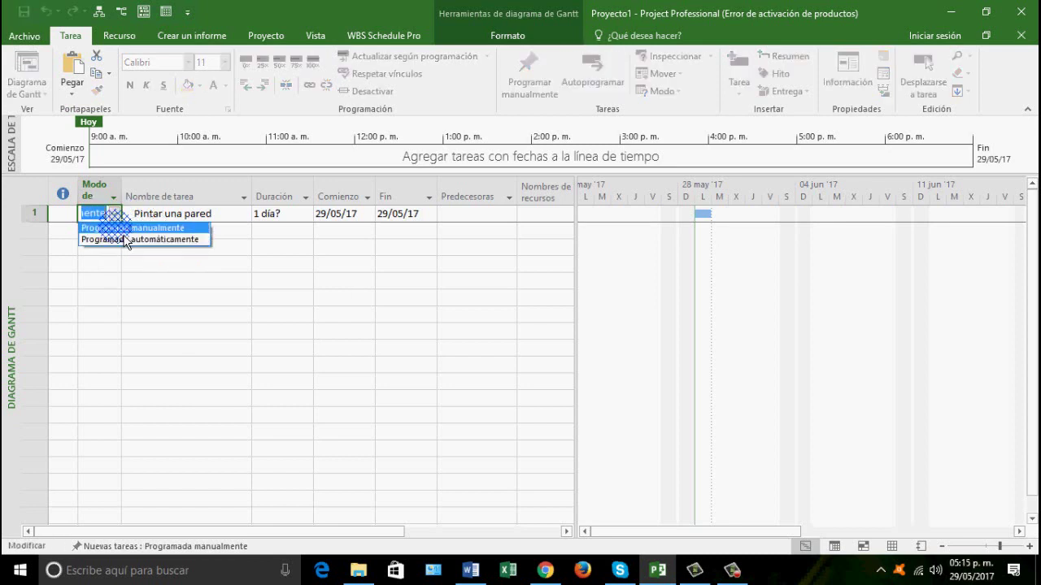
click(122, 228)
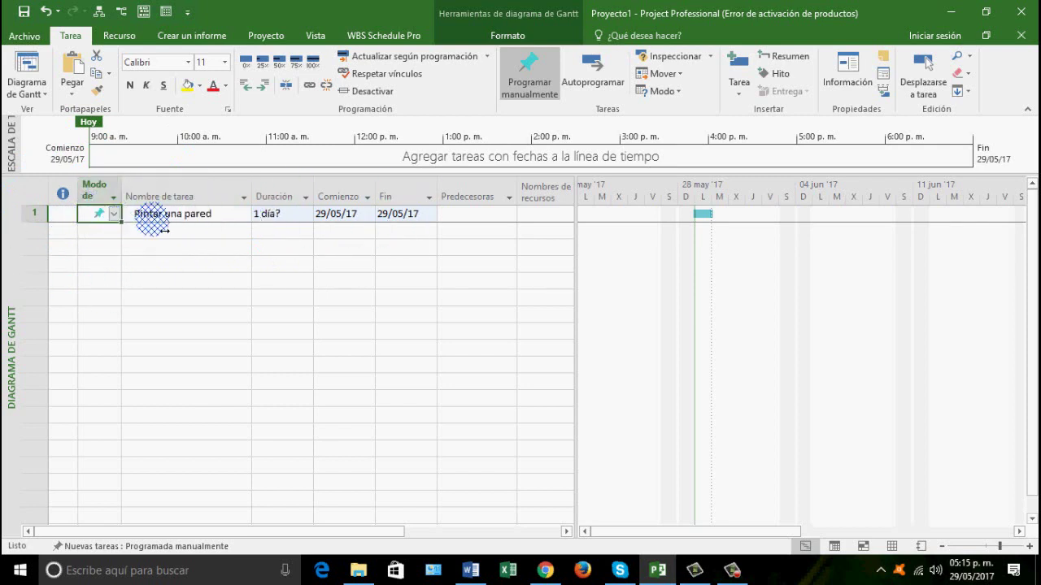
click(113, 213)
click(118, 239)
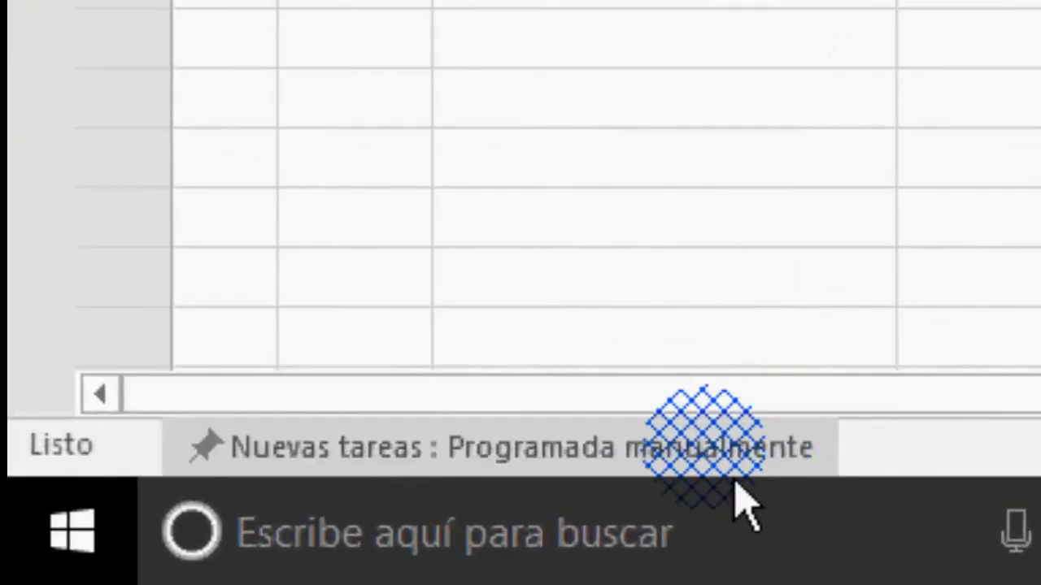
Set new tasks to be Programada automáticamente by default and add a second task named "Limpieza posterior"
click(402, 460)
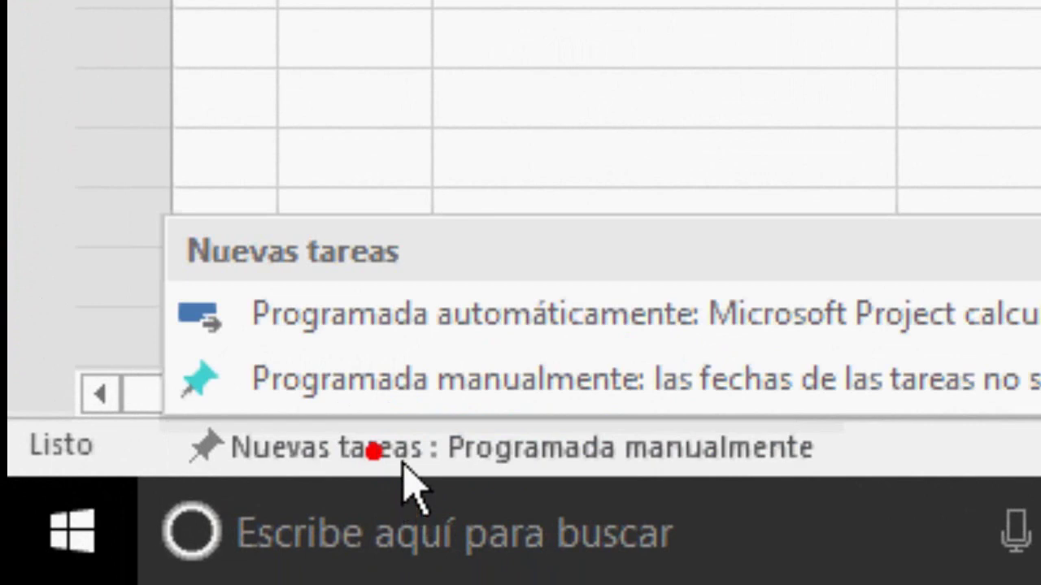
click(409, 346)
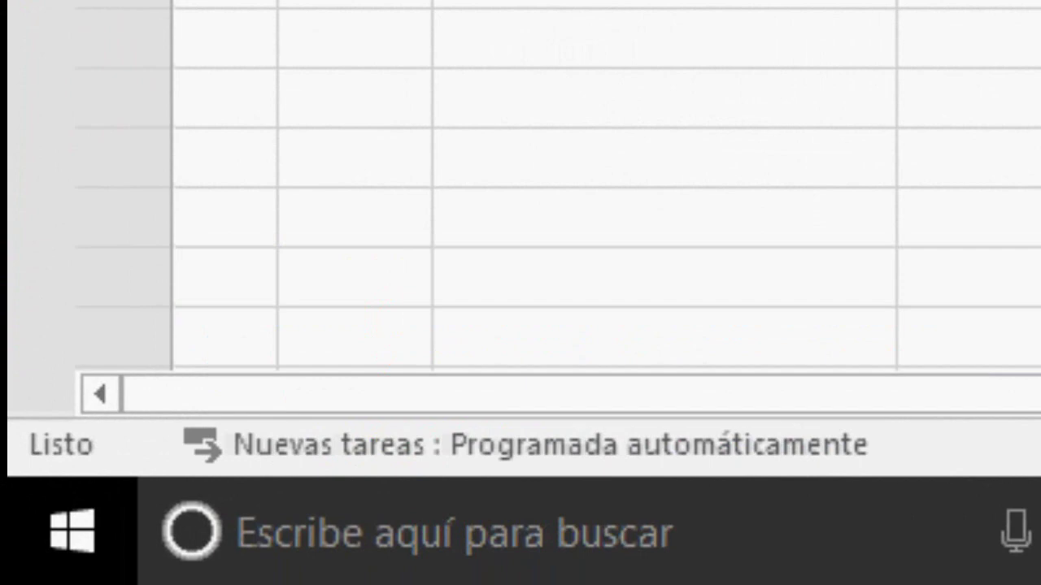
text(T)
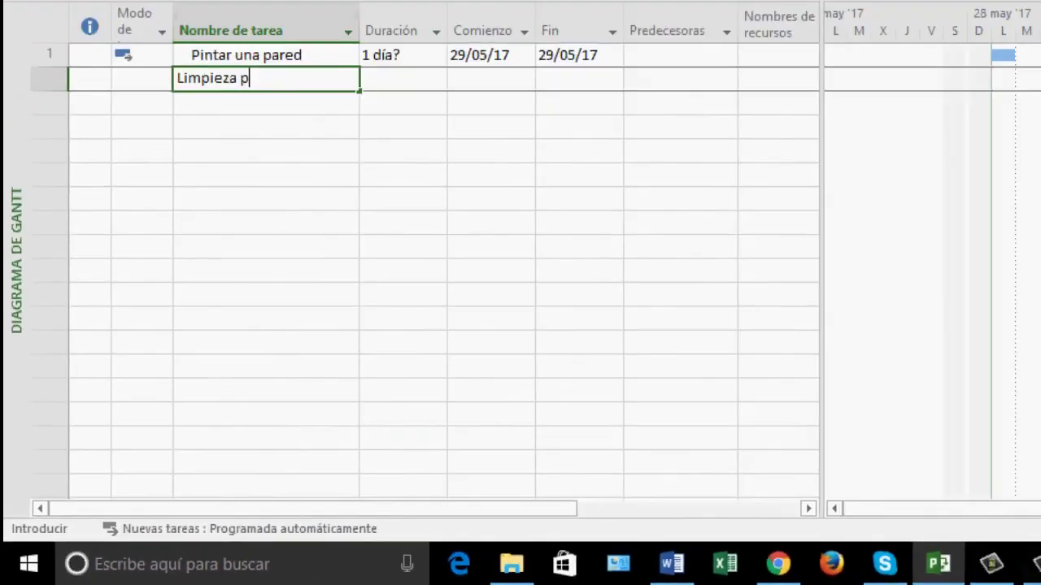
text(osterior)
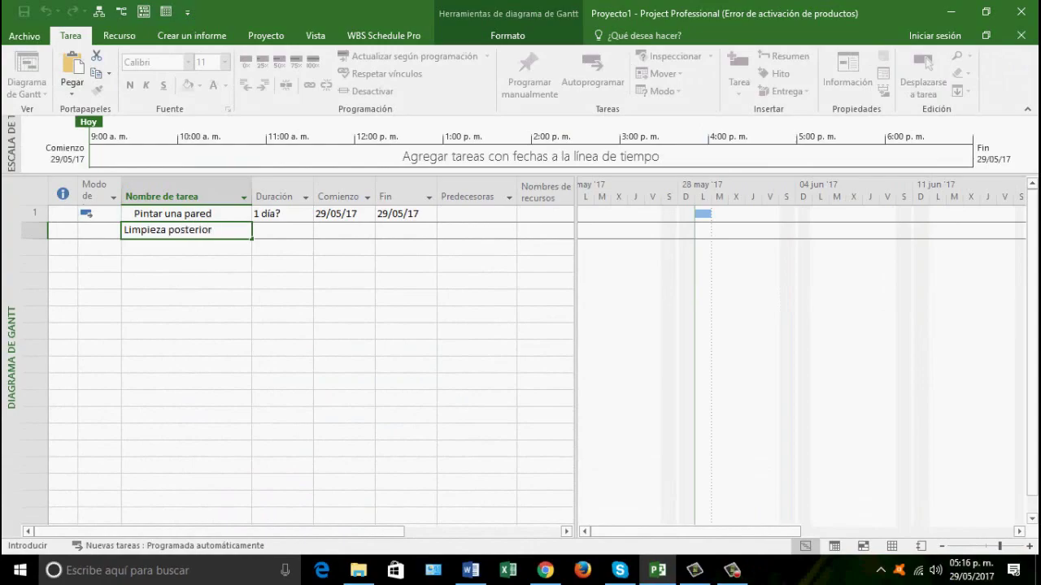
key(Return)
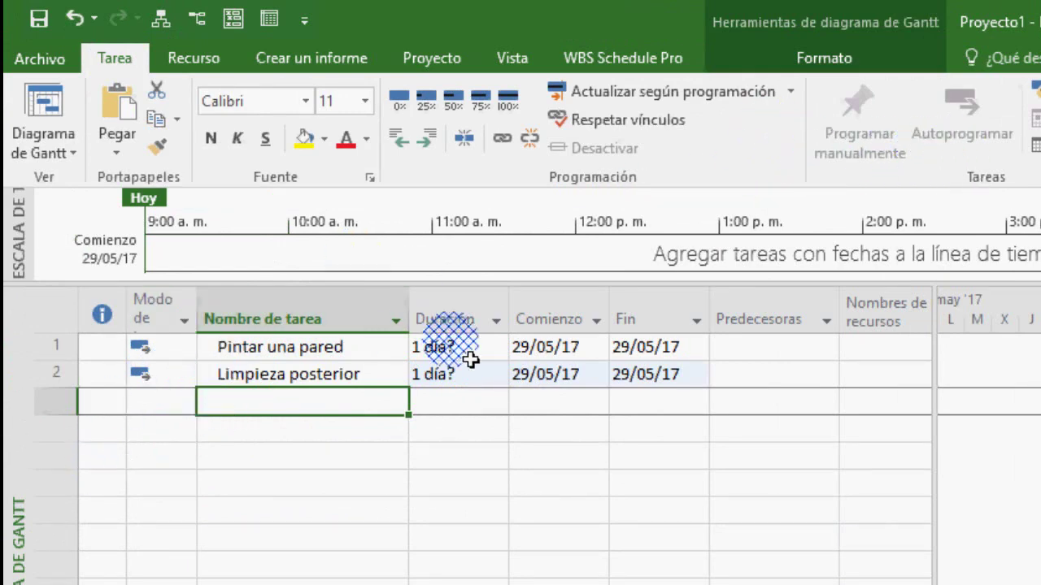
Give the Gantt chart more room beside the table and set the duration of "Pintar una pared" to 2 days
click(276, 358)
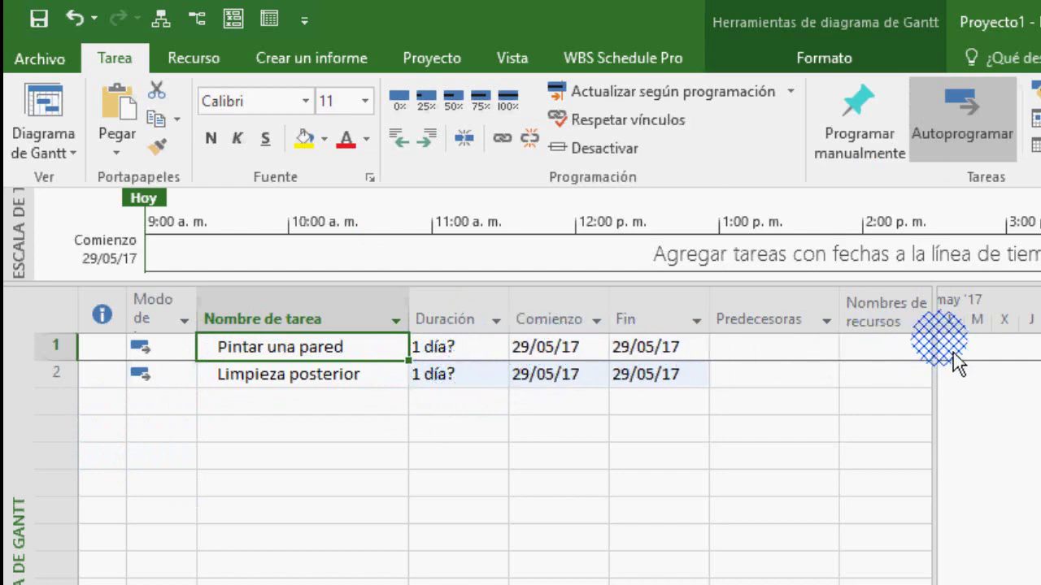
drag(953, 355, 862, 372)
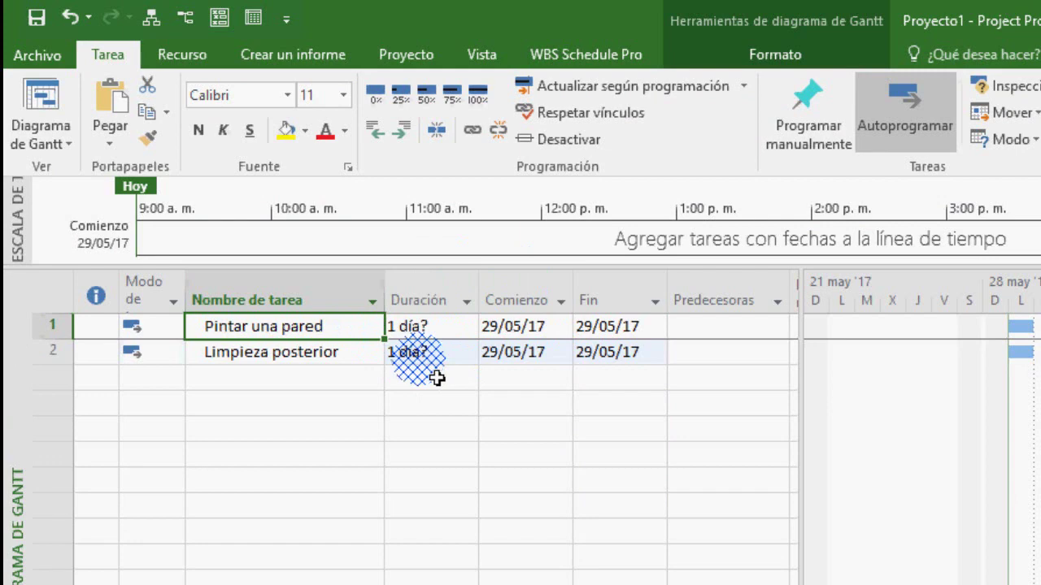
key(Right)
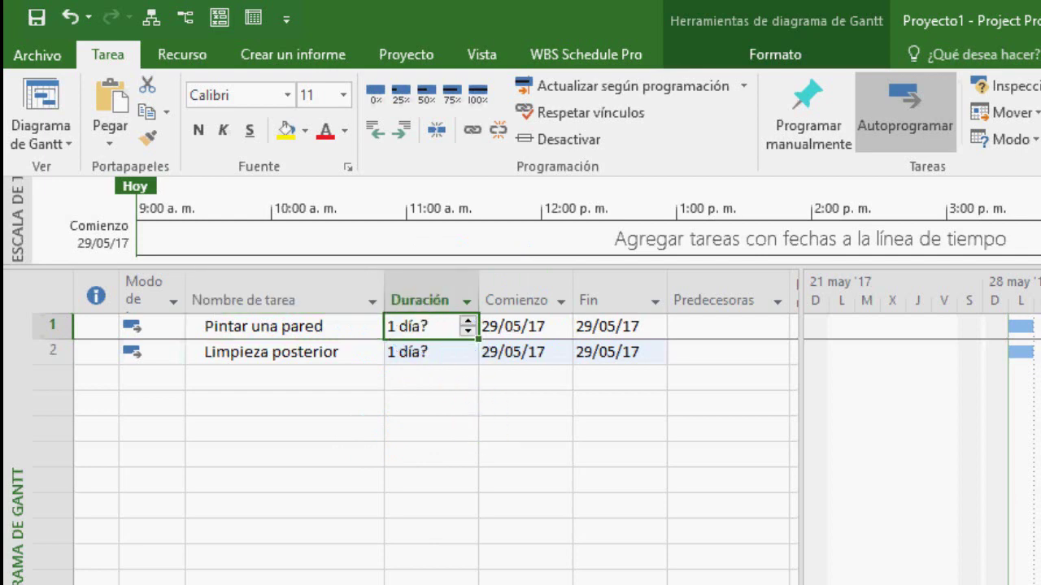
text(2)
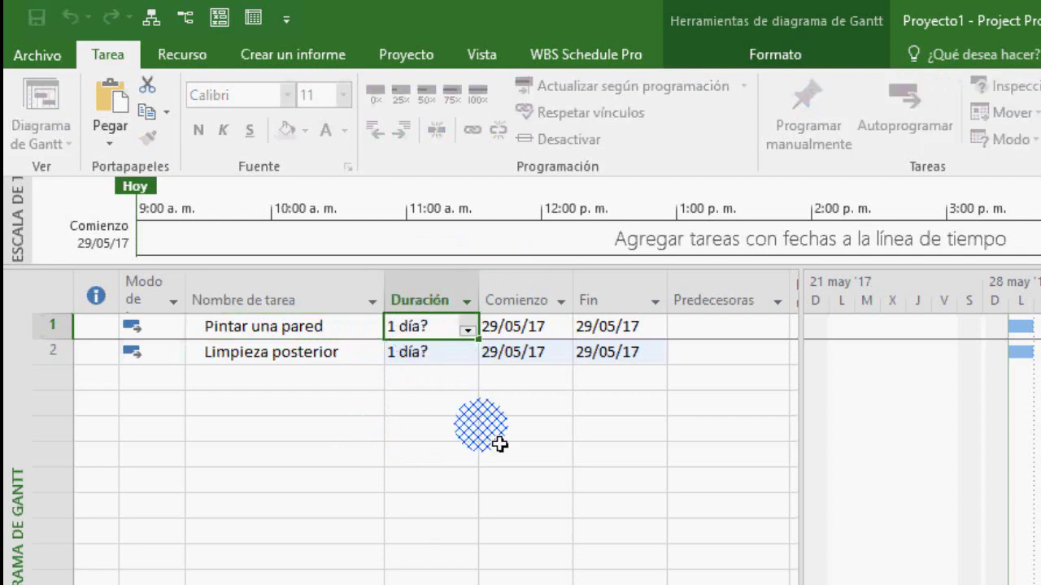
key(Return)
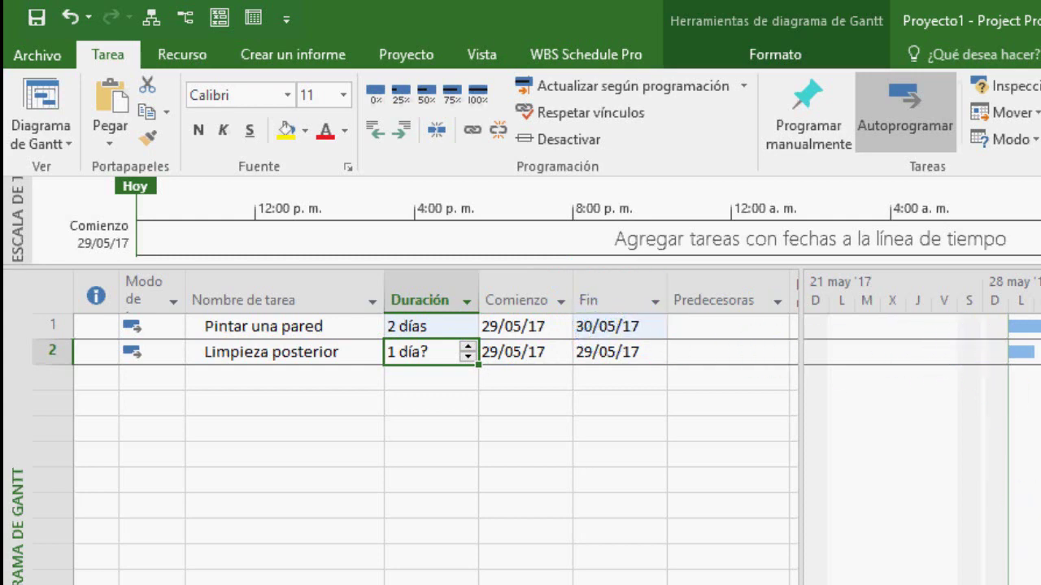
Set the duration of the task "Limpieza posterior" to 4 hours (4h)
scroll(923, 449, right, 6)
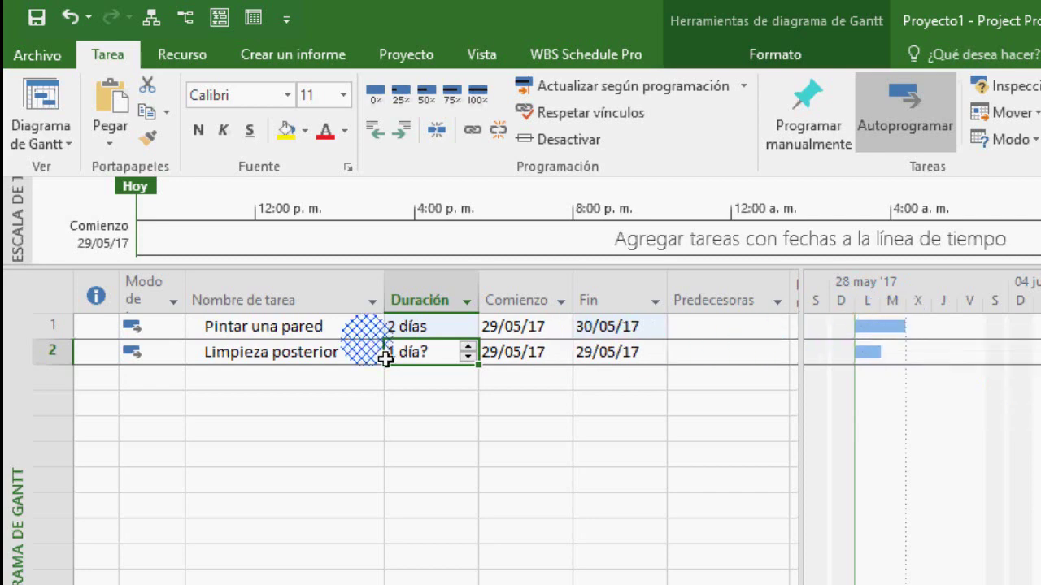
click(279, 326)
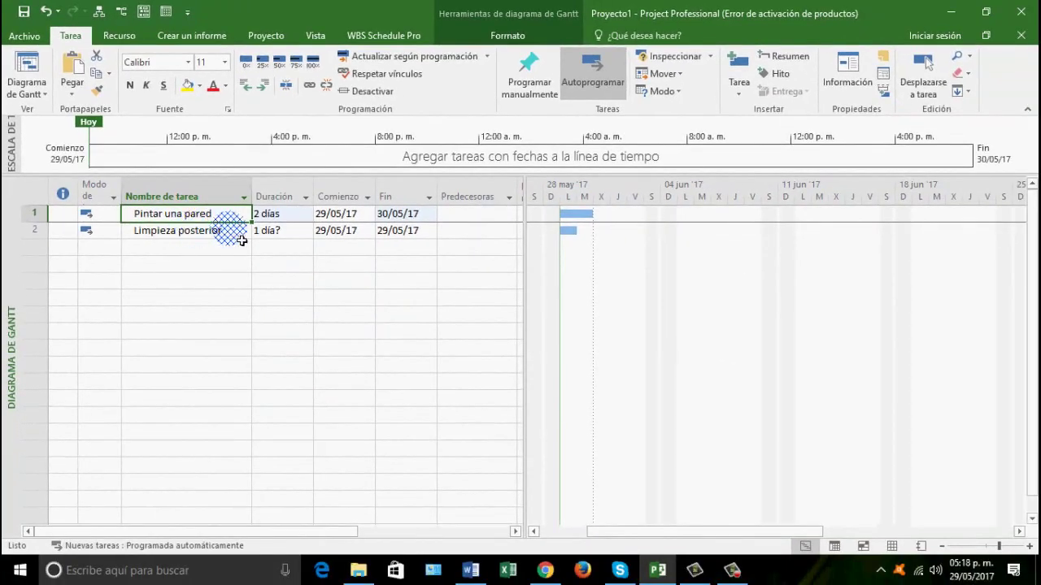
click(284, 234)
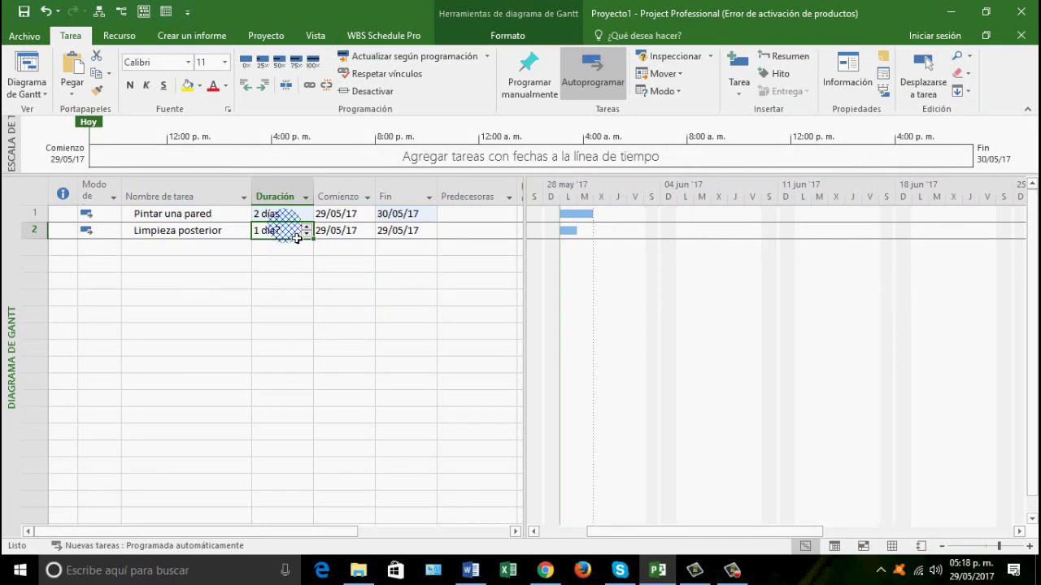
text(4h)
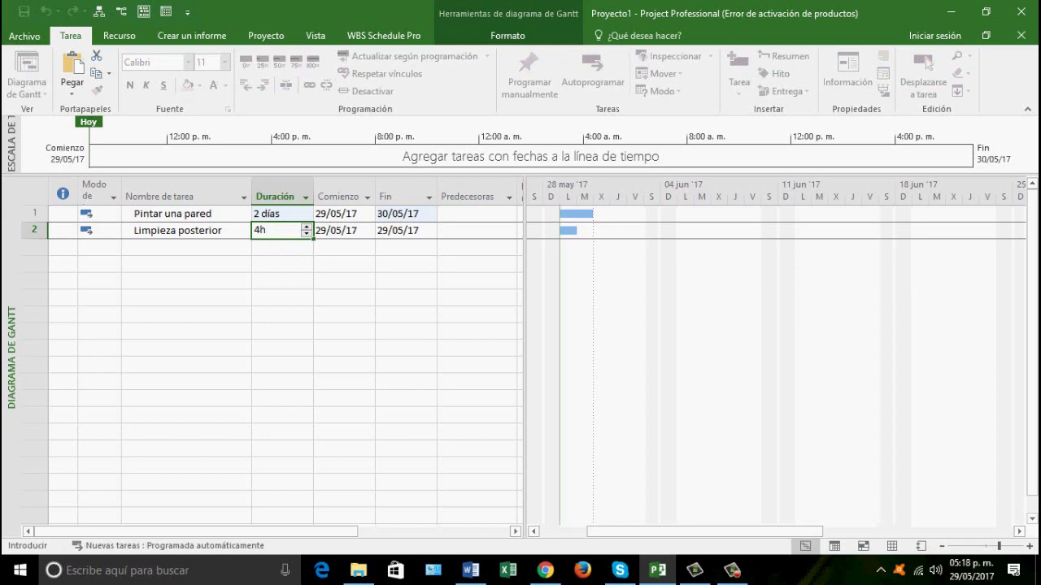
key(Return)
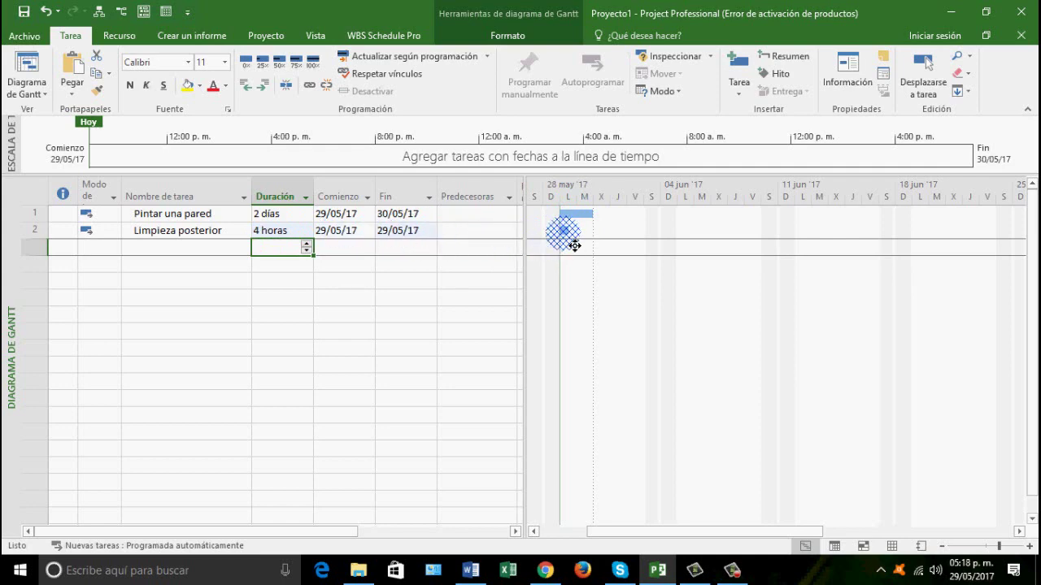
Set the duration of the task "Pintar una pared" to 1 week (1s) and check its start and finish dates against the Gantt bar
click(295, 232)
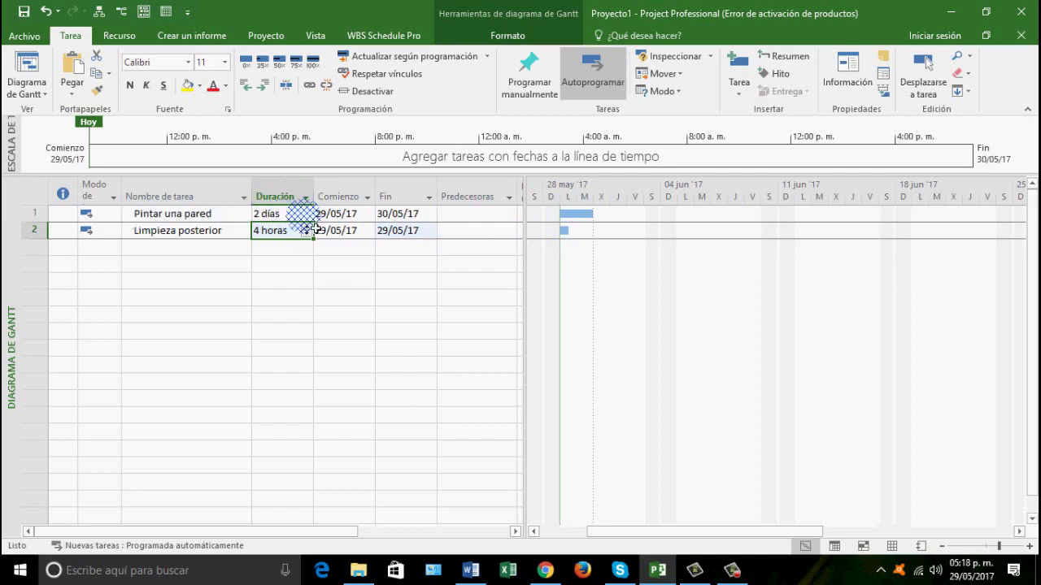
click(296, 216)
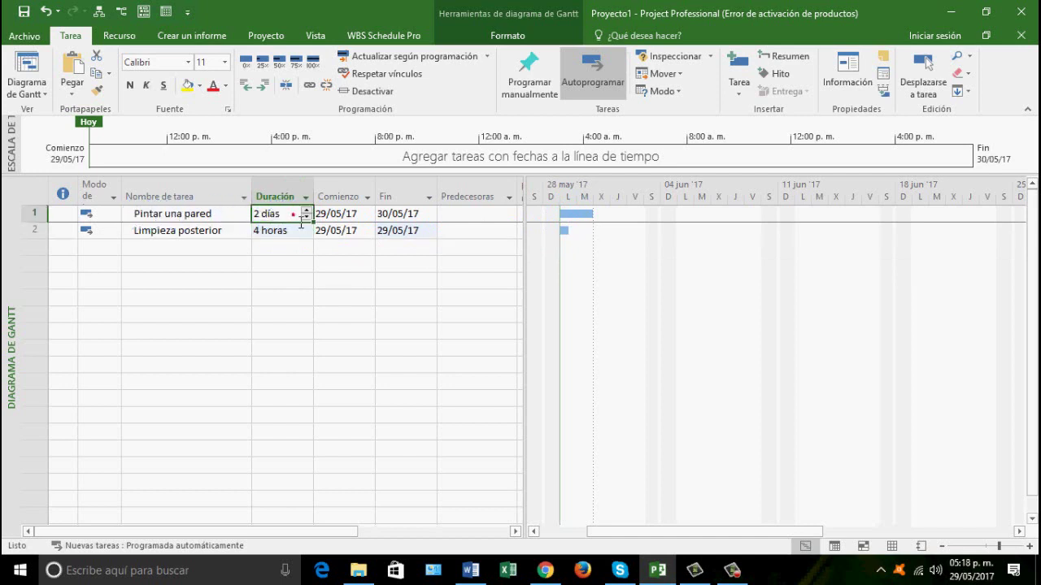
click(262, 213)
double_click(279, 214)
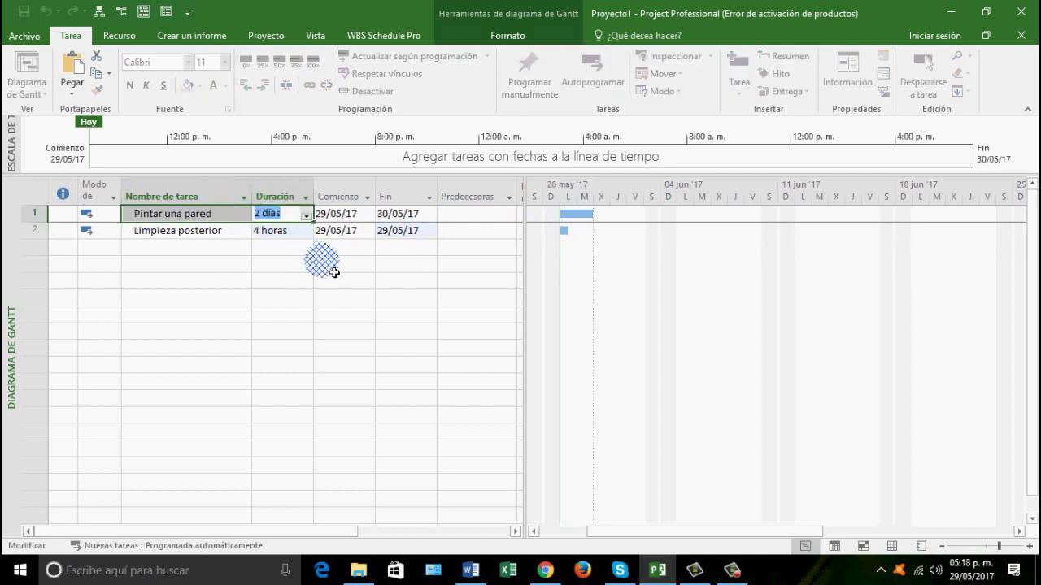
text(1s)
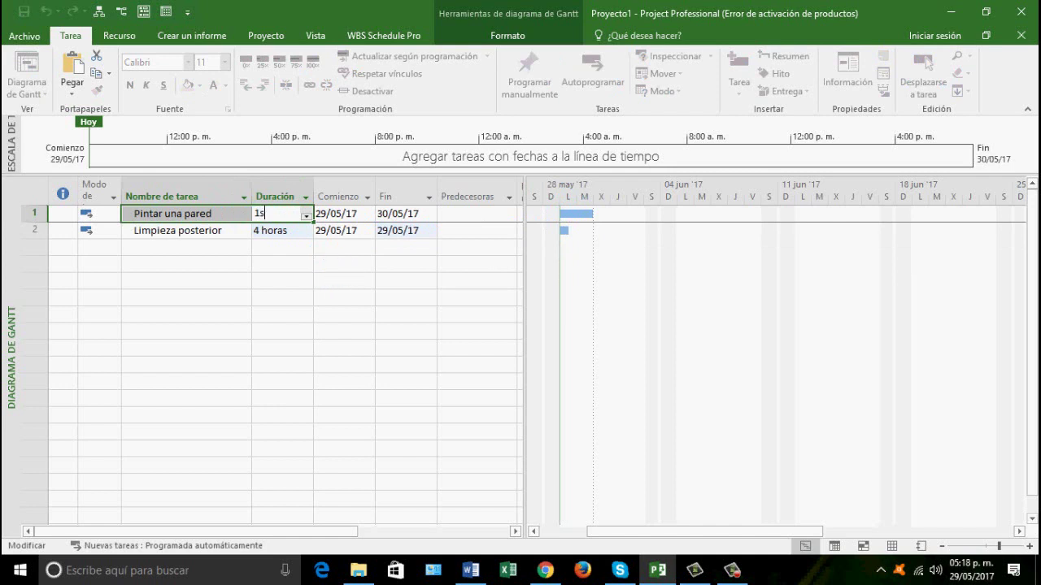
click(352, 279)
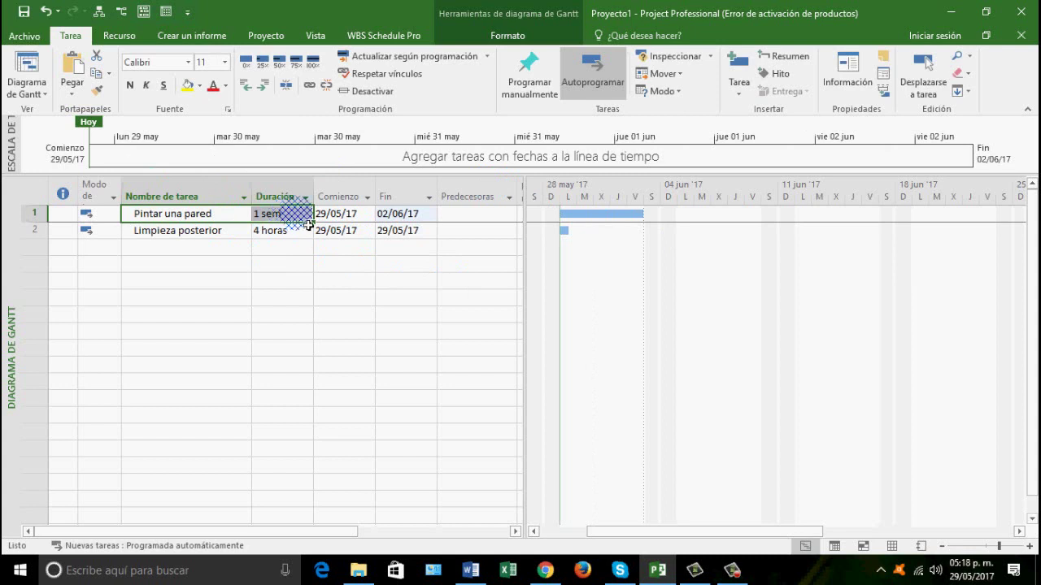
click(342, 219)
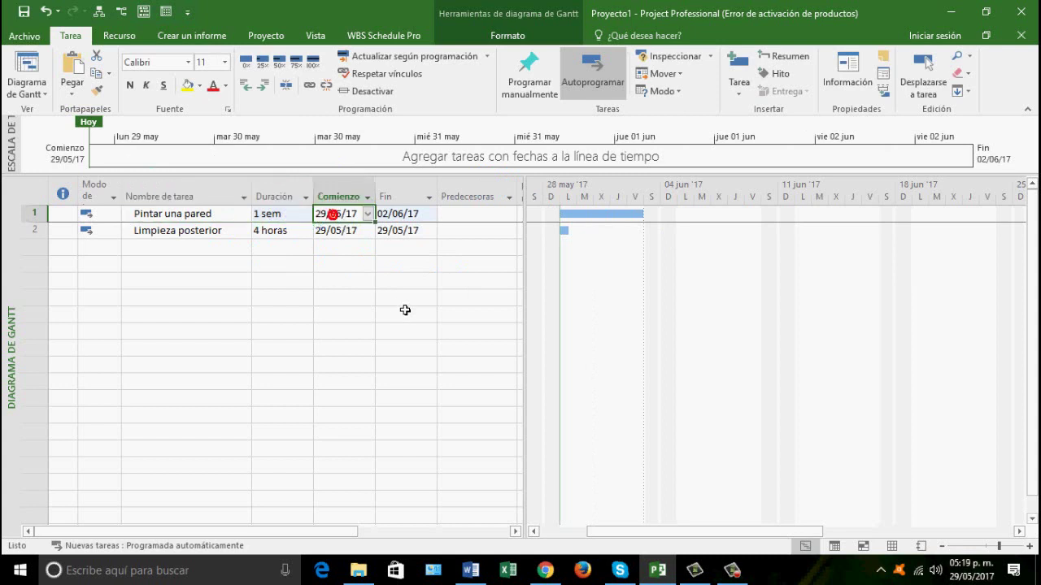
key(Tab)
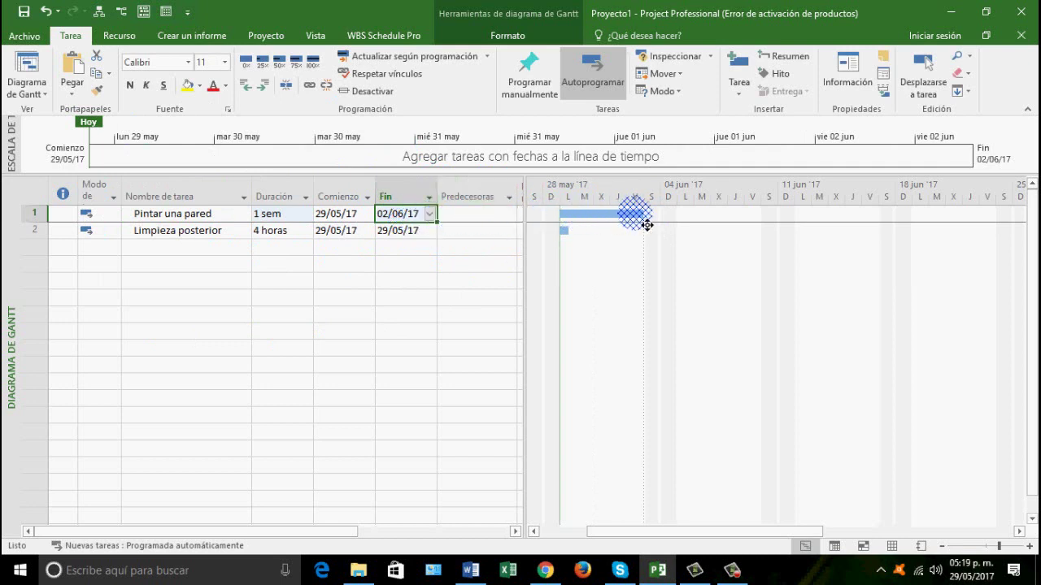
mouse_move(570, 221)
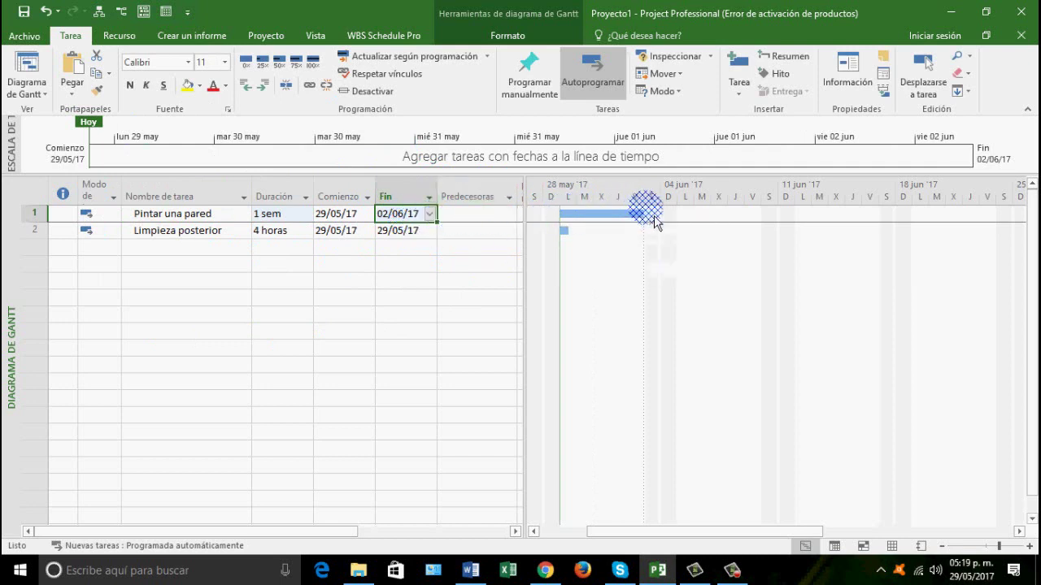
Set the duration of the task "Limpieza posterior" to 4 minutes (4 mins)
click(301, 235)
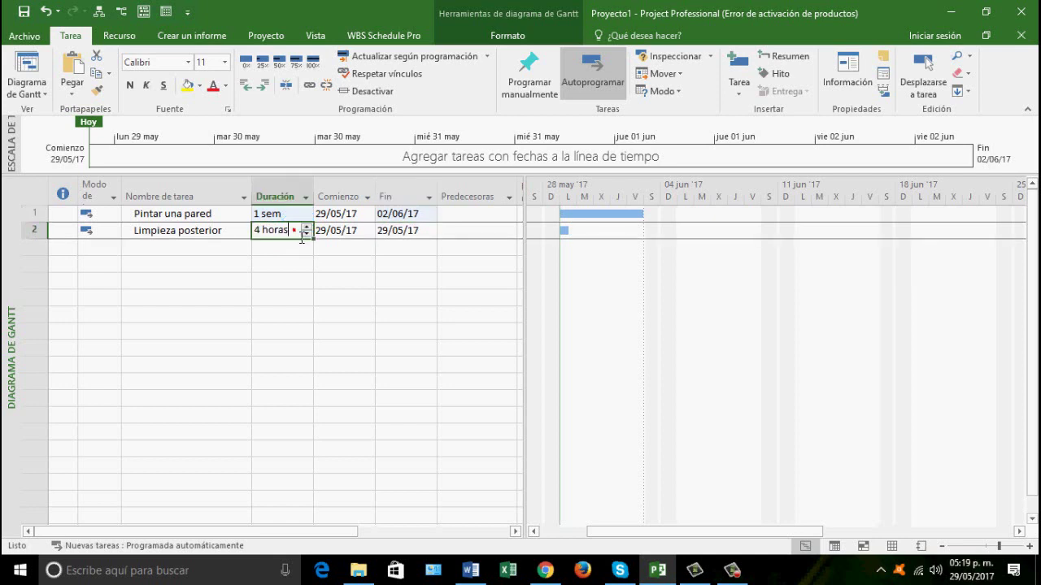
click(302, 236)
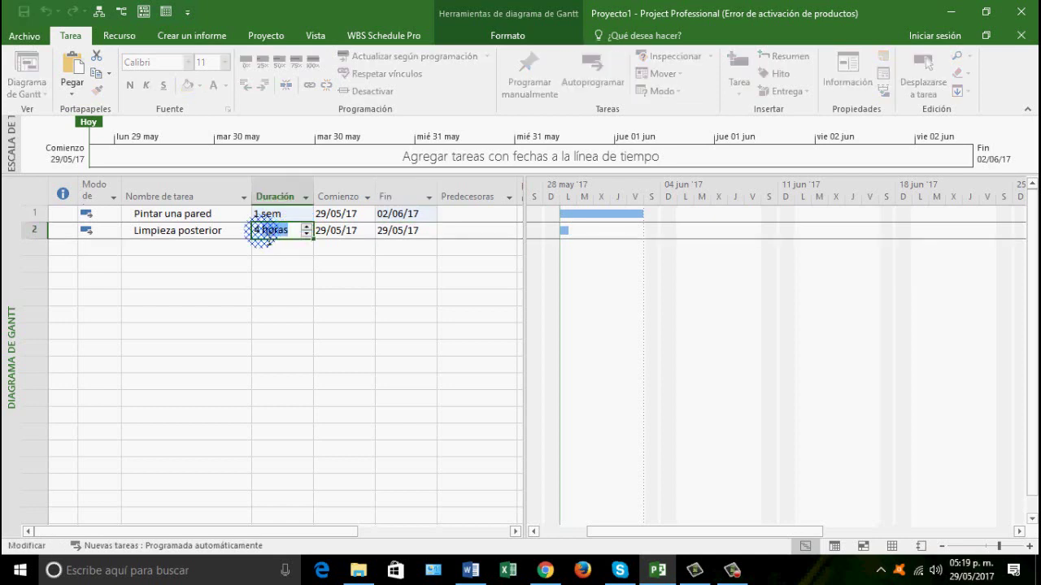
text(mins)
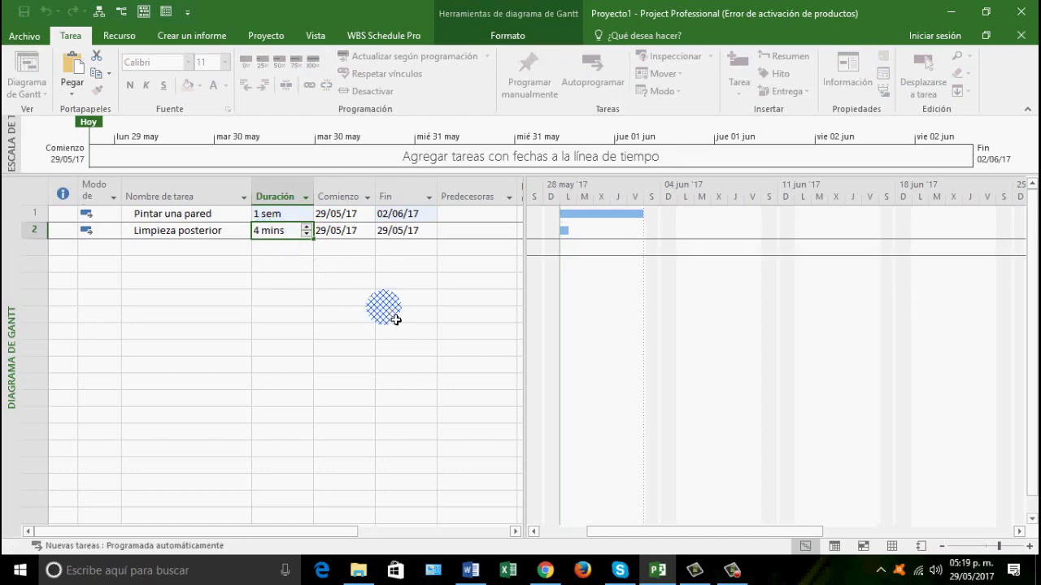
key(Return)
Set the duration of the task "Limpieza posterior" to 4 months (4ms) and inspect its bar in the Gantt chart
click(295, 233)
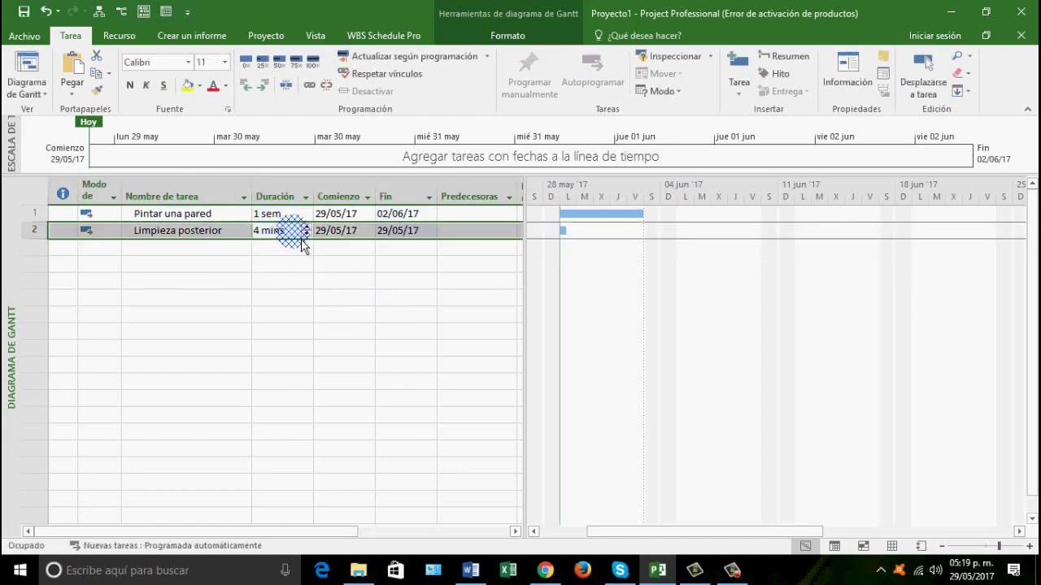
click(733, 405)
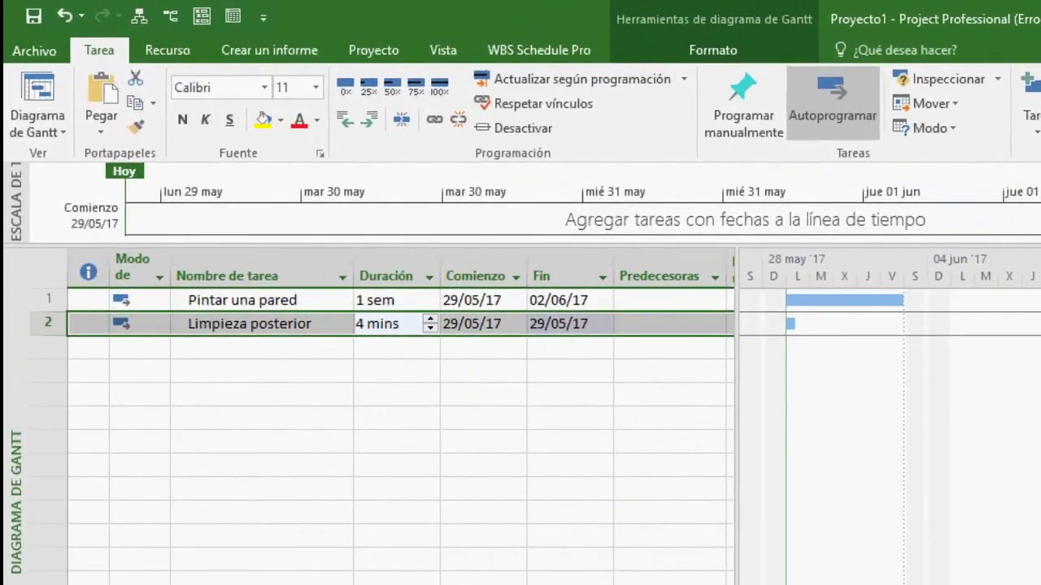
text(4 m)
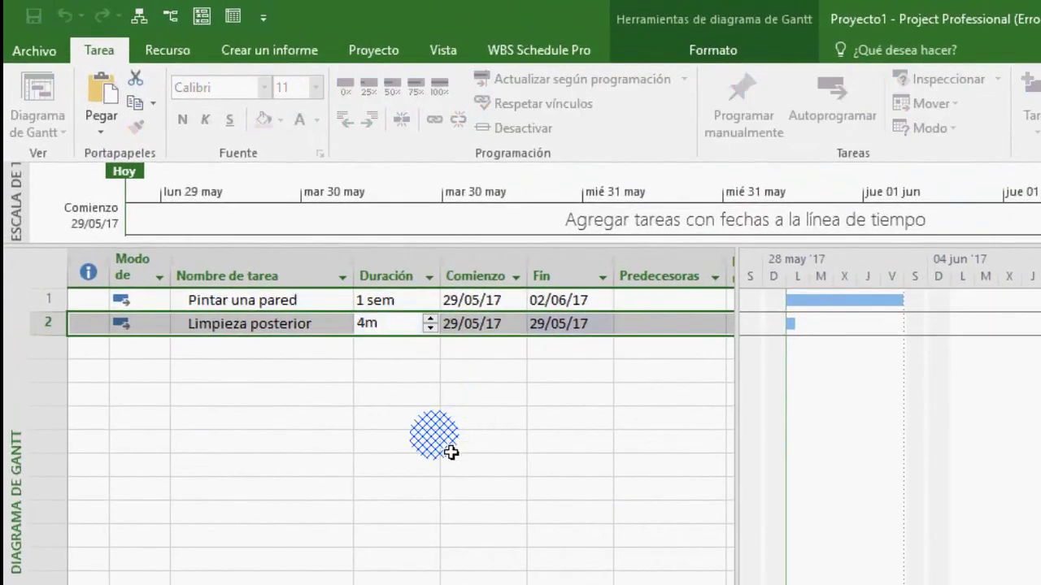
text(s)
key(Tab)
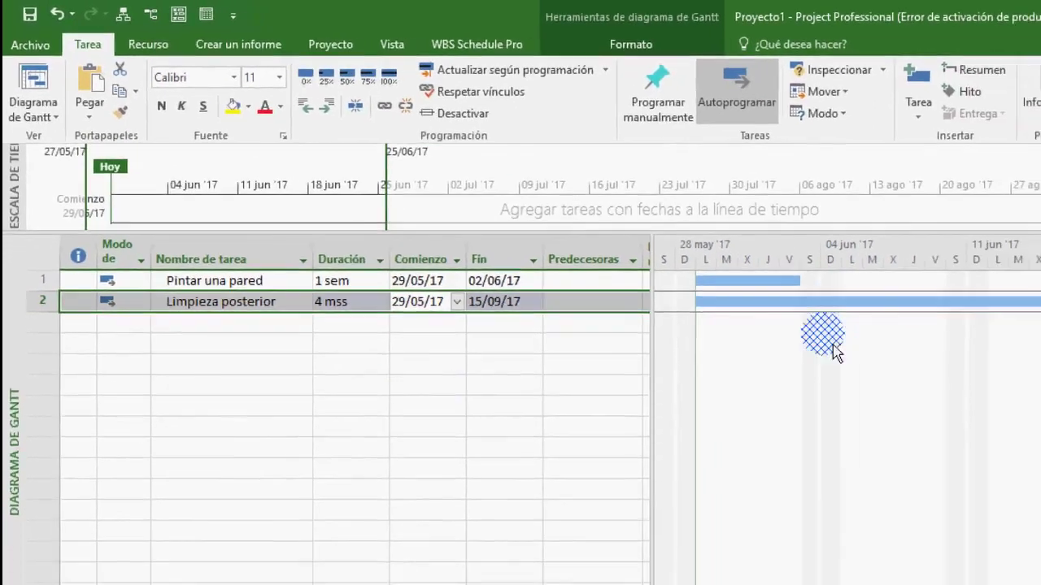
drag(593, 532, 511, 523)
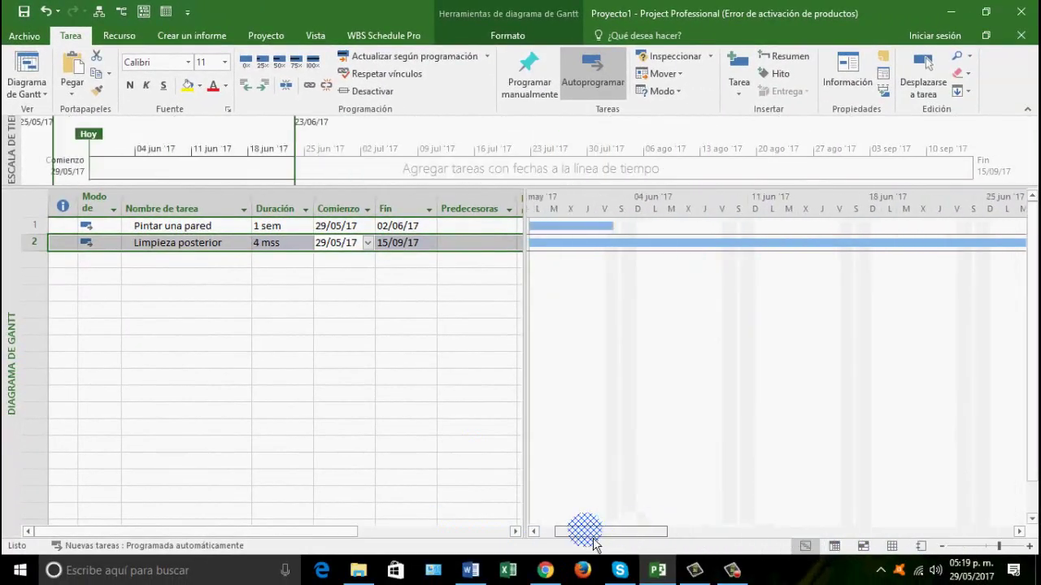
Set the duration of the task "Limpieza posterior" to 1 month (1ms) and view its bar along the timescale
click(267, 244)
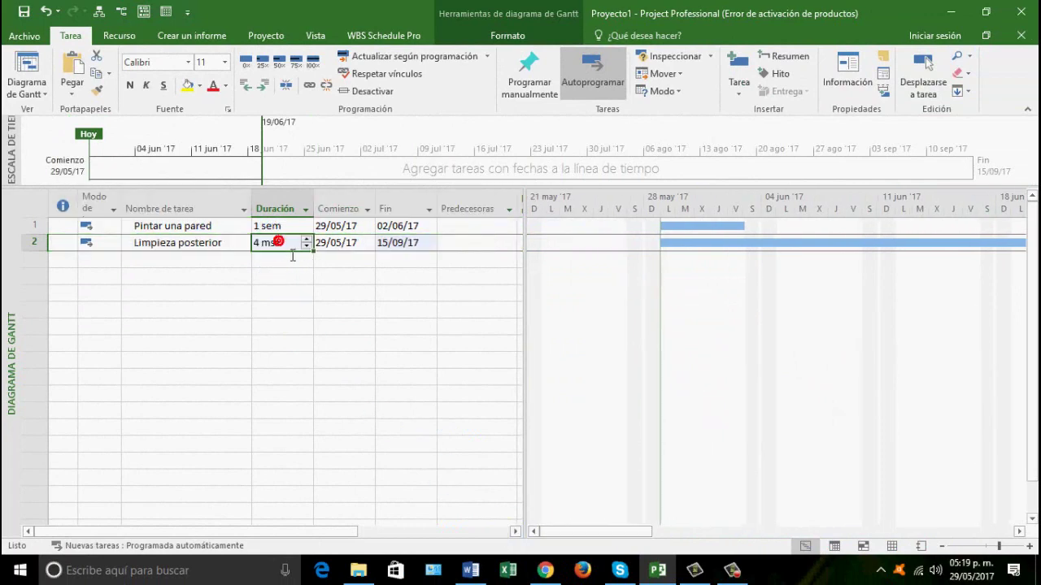
text(1 )
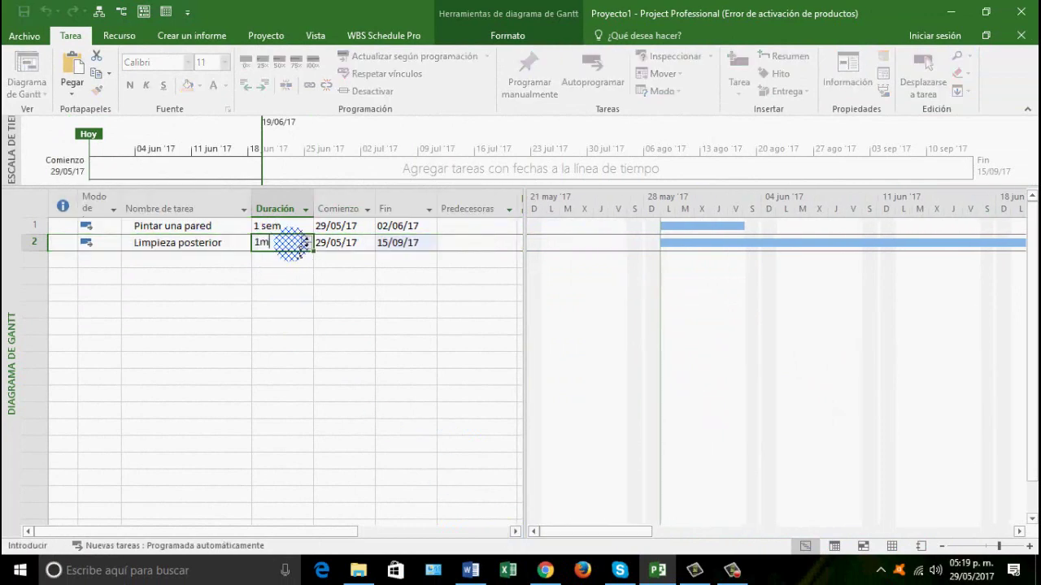
text(ms)
key(Return)
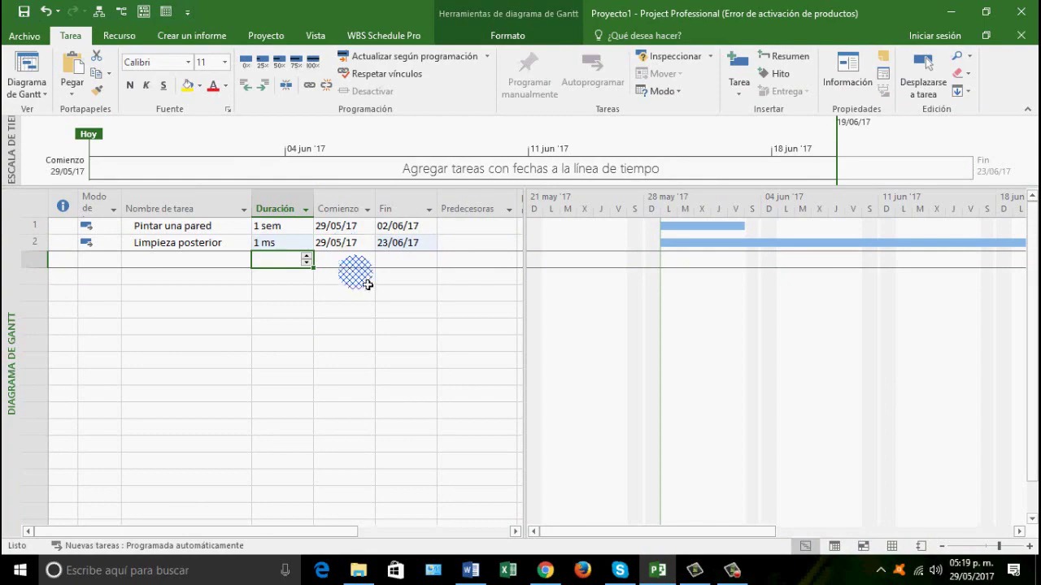
mouse_move(728, 533)
mouse_down()
mouse_move(790, 539)
mouse_move(780, 539)
mouse_up()
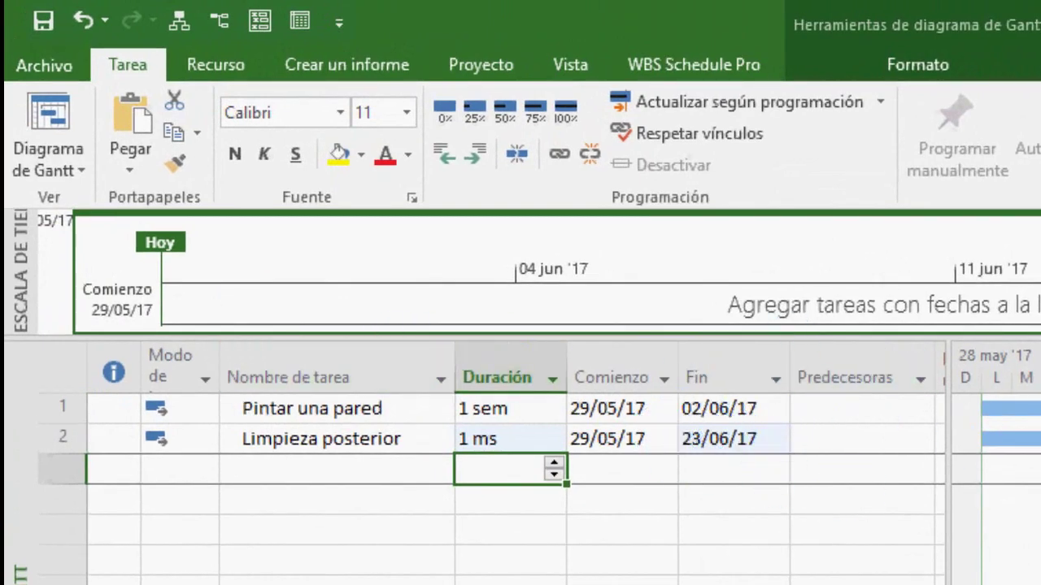
Set the duration of the task "Limpieza posterior" to 3 days (3d)
click(505, 436)
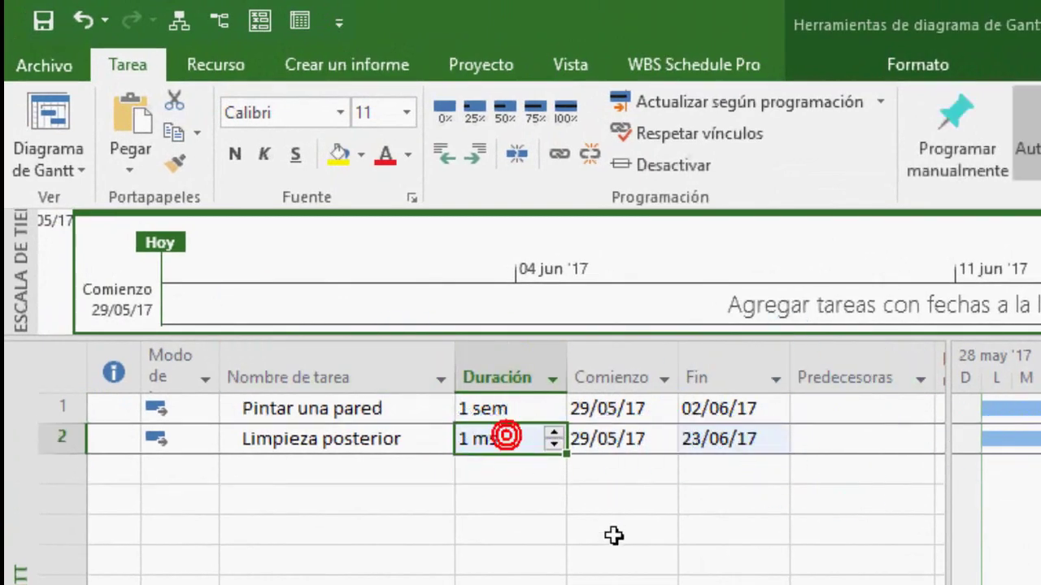
text(3d)
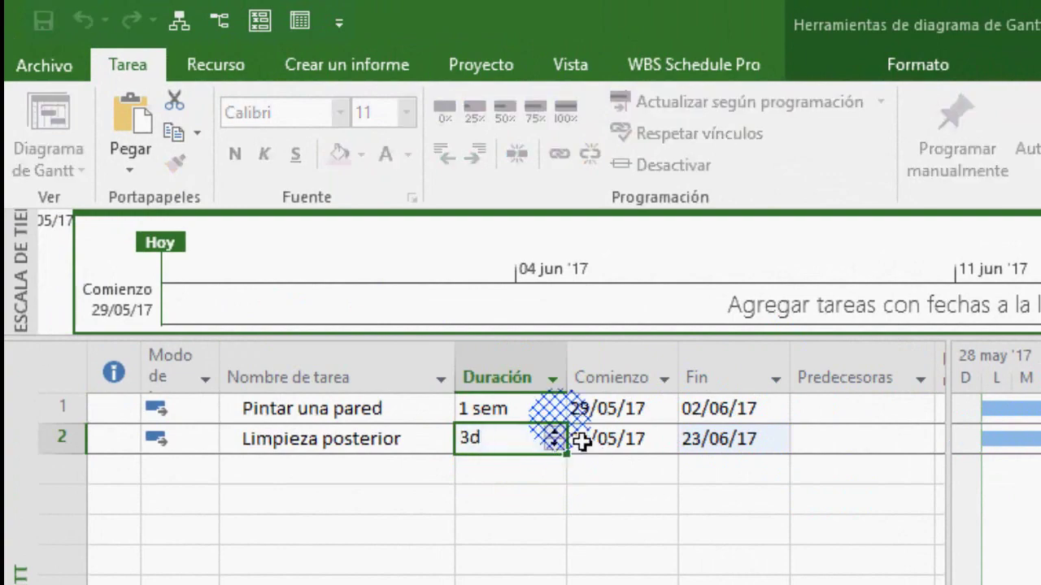
key(Return)
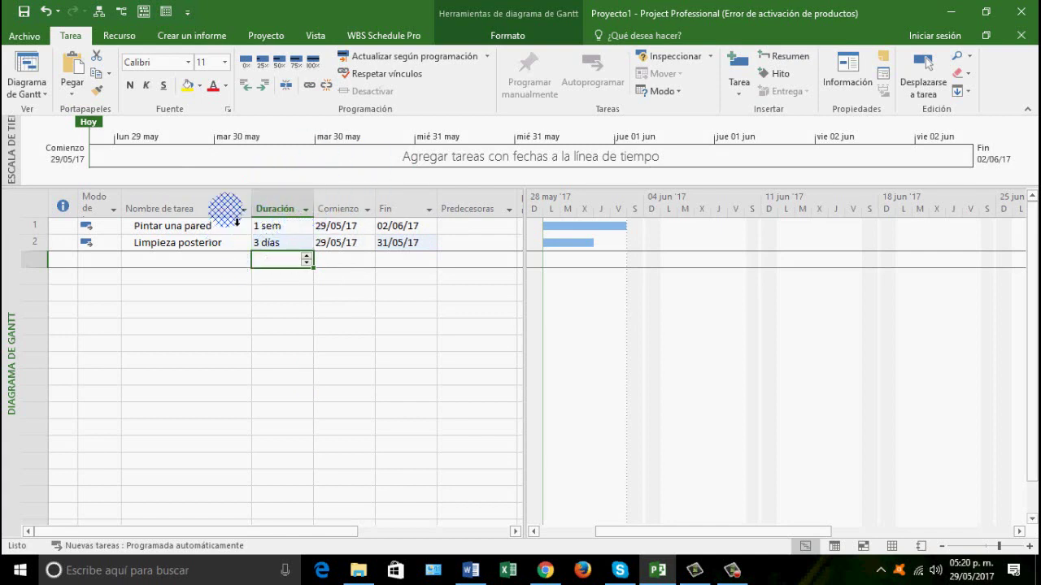
Set the duration of the task "Pintar una pared" to 5 weeks (5 sem.)
click(297, 228)
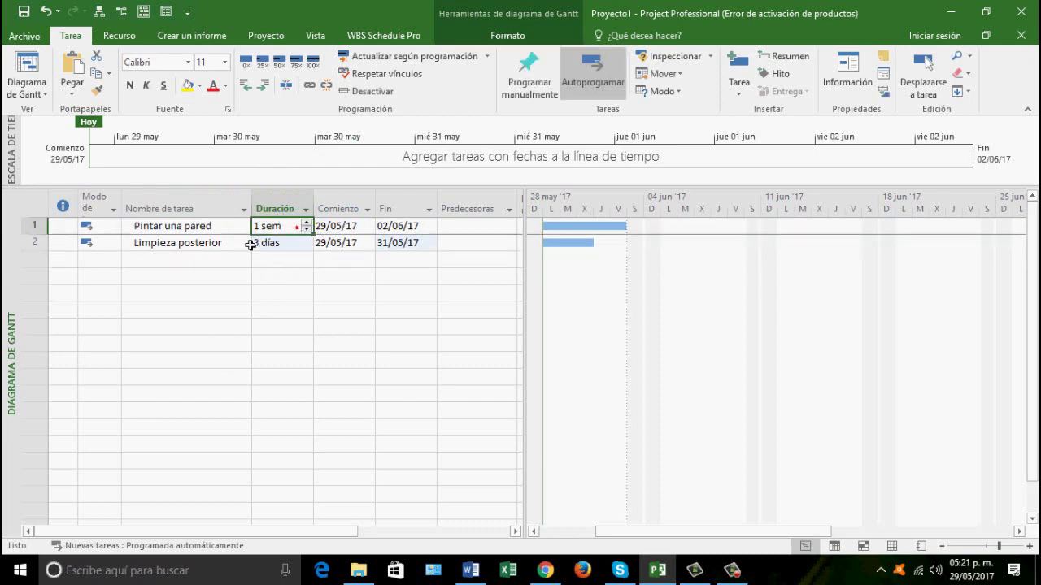
text(5)
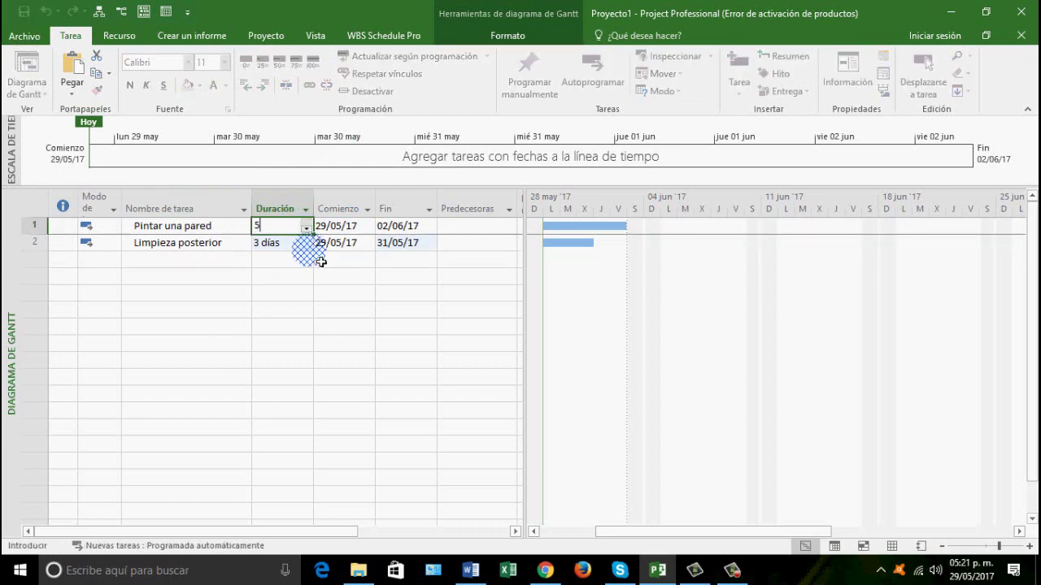
key(Return)
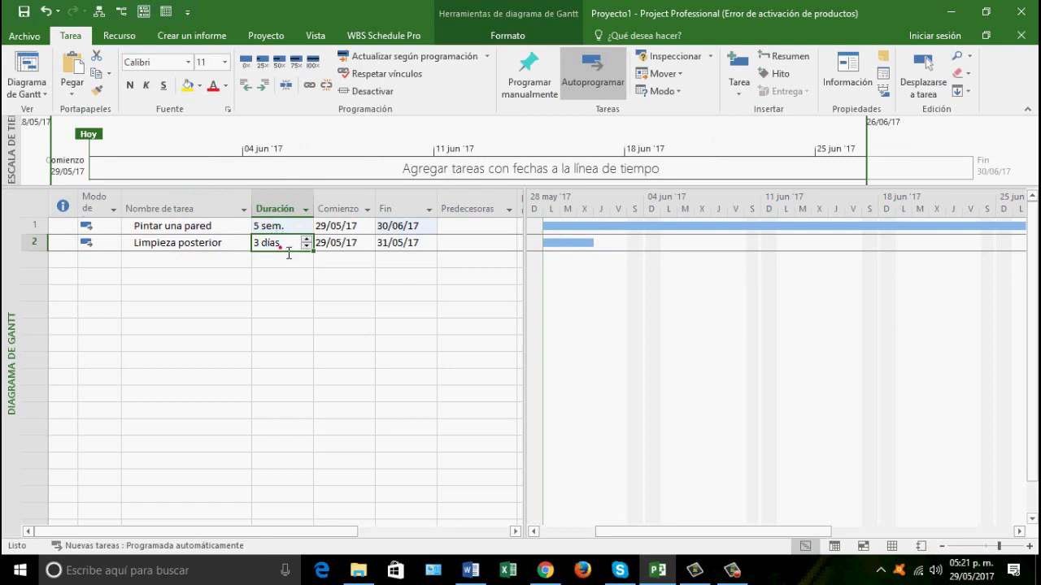
Set the duration of the task "Limpieza posterior" to 1 day
double_click(265, 247)
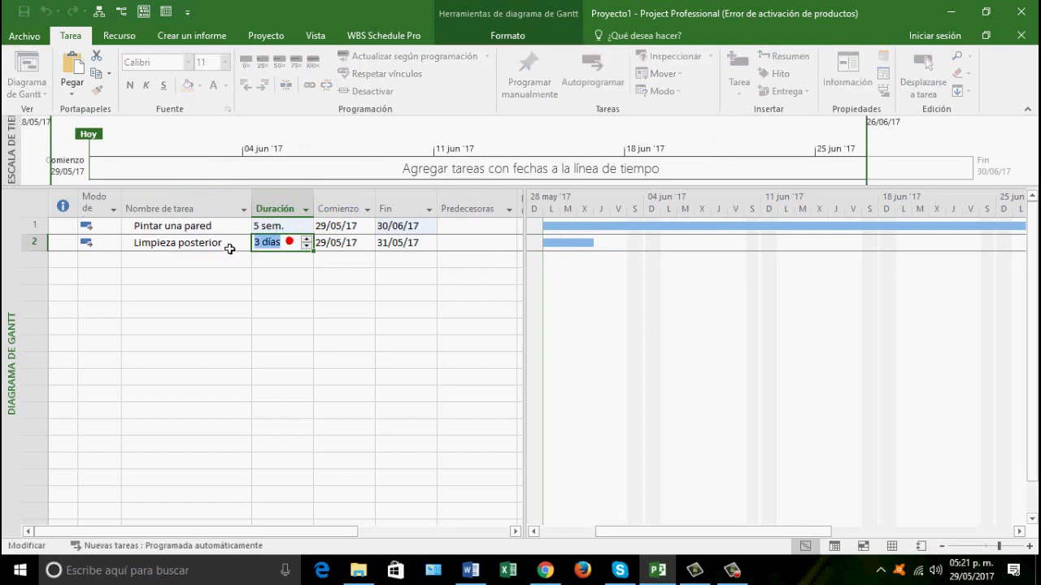
text(1)
key(Return)
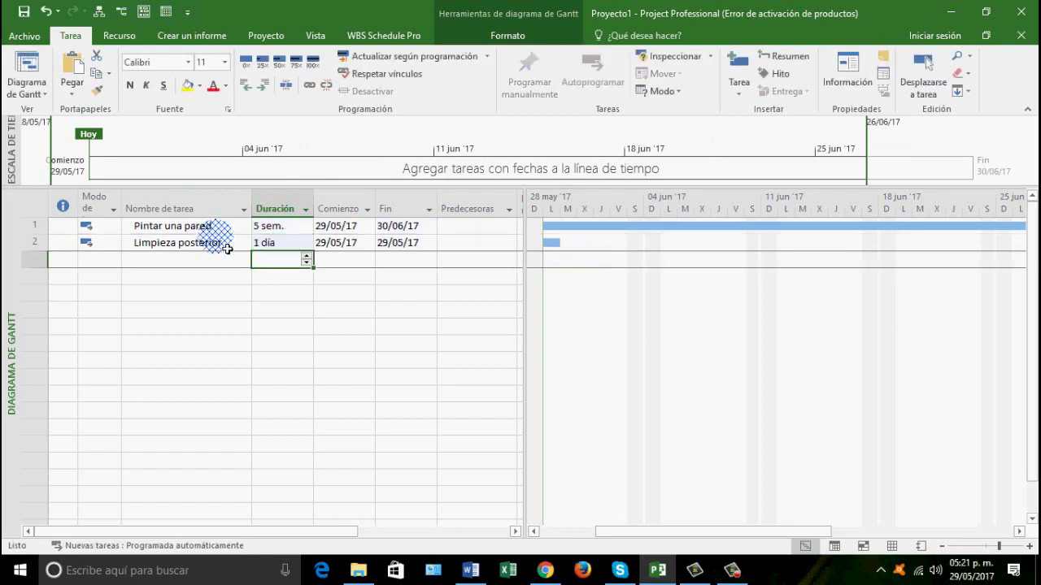
Set the duration of the task "Pintar una pared" to 5 days (5d)
click(279, 228)
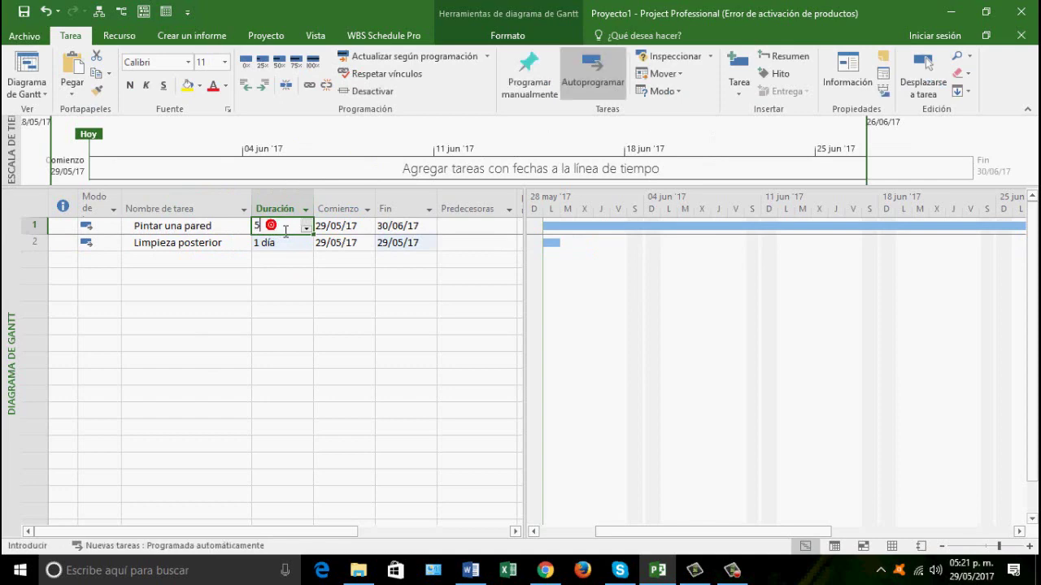
text(5d)
key(Return)
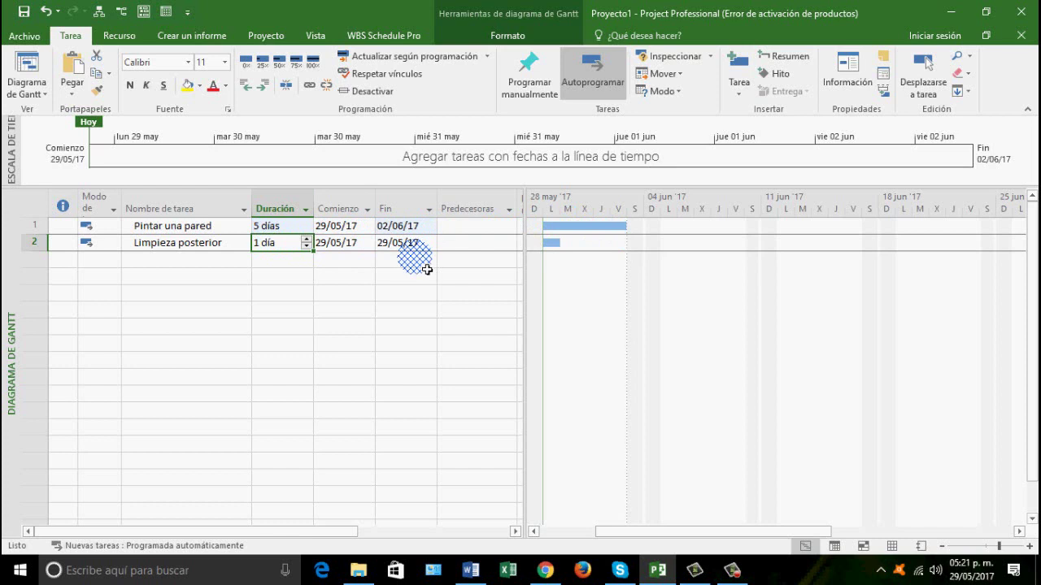
Give the Gantt chart more room beside the table, switch "Pintar una pared" to Programada manualmente, and select its duration
drag(527, 256, 449, 253)
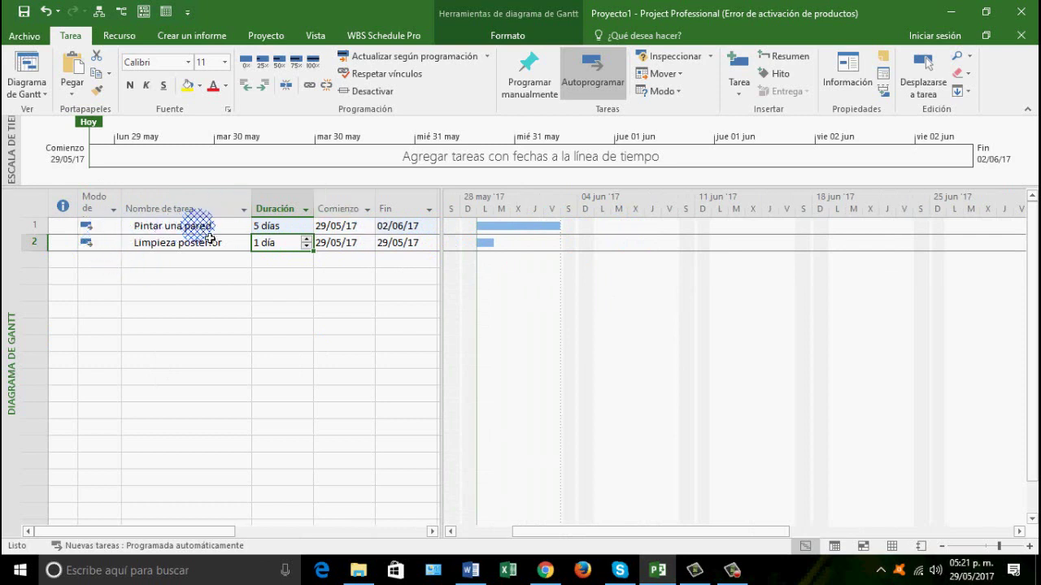
click(177, 227)
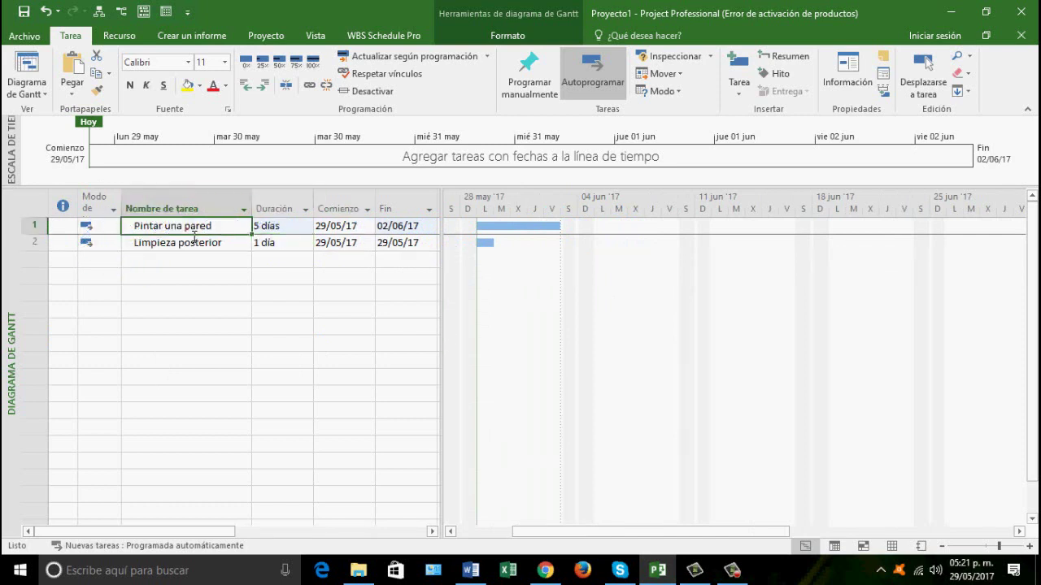
click(113, 231)
click(115, 227)
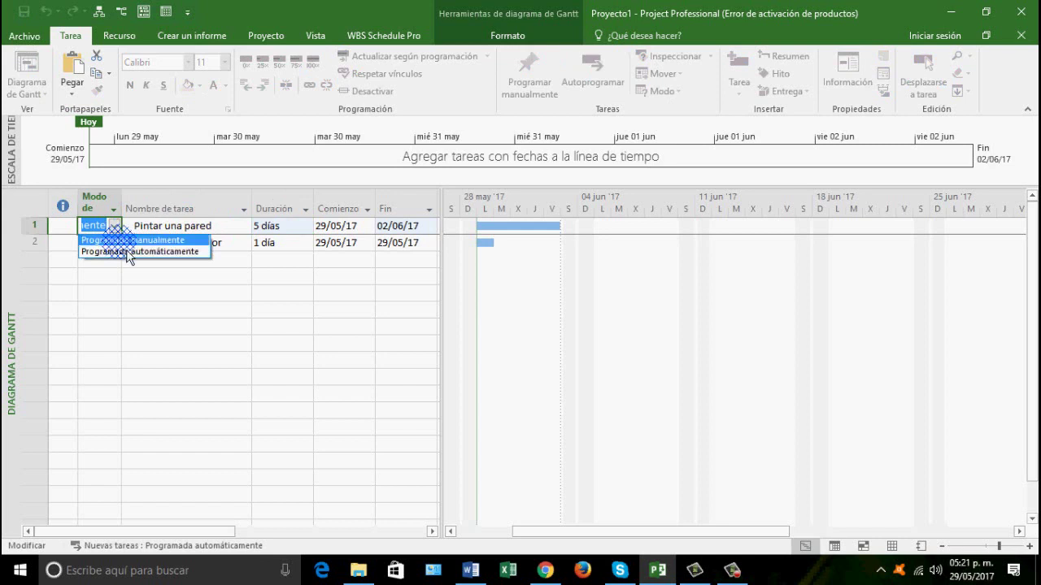
click(148, 239)
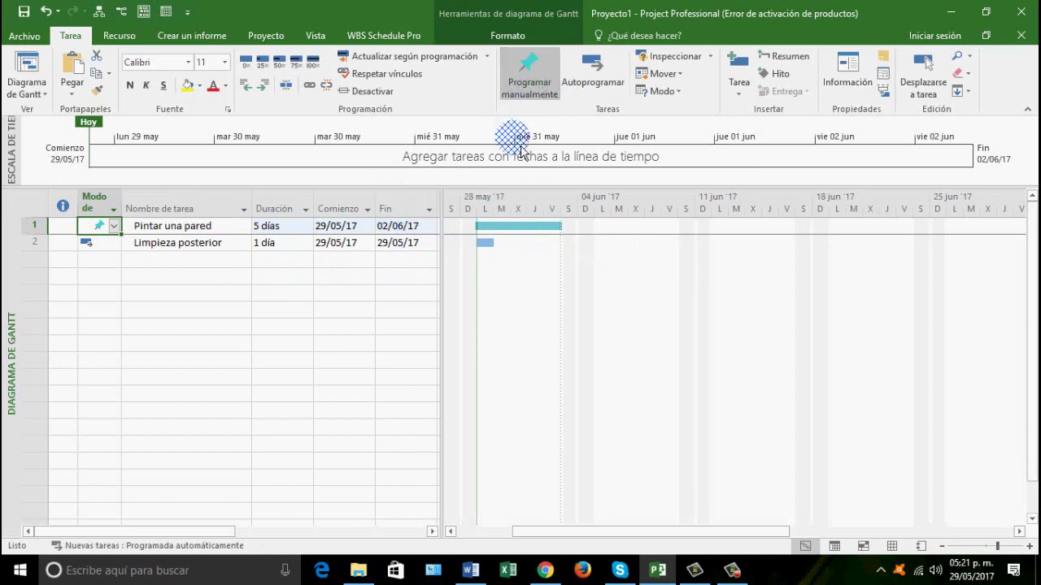
click(280, 228)
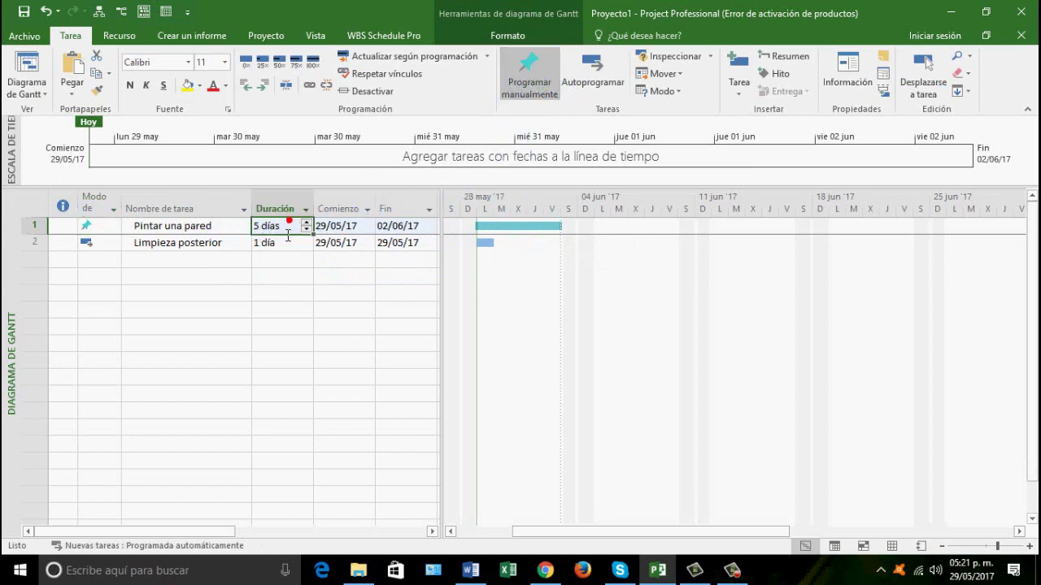
Set the duration of the task "Pintar una pared" to 7 days
click(267, 229)
drag(266, 230, 251, 228)
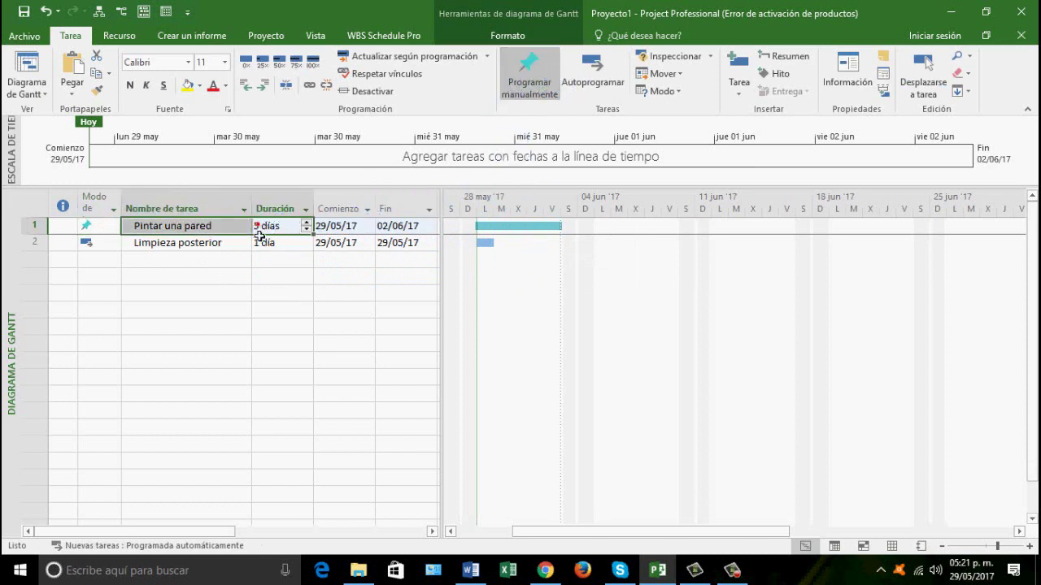
click(306, 223)
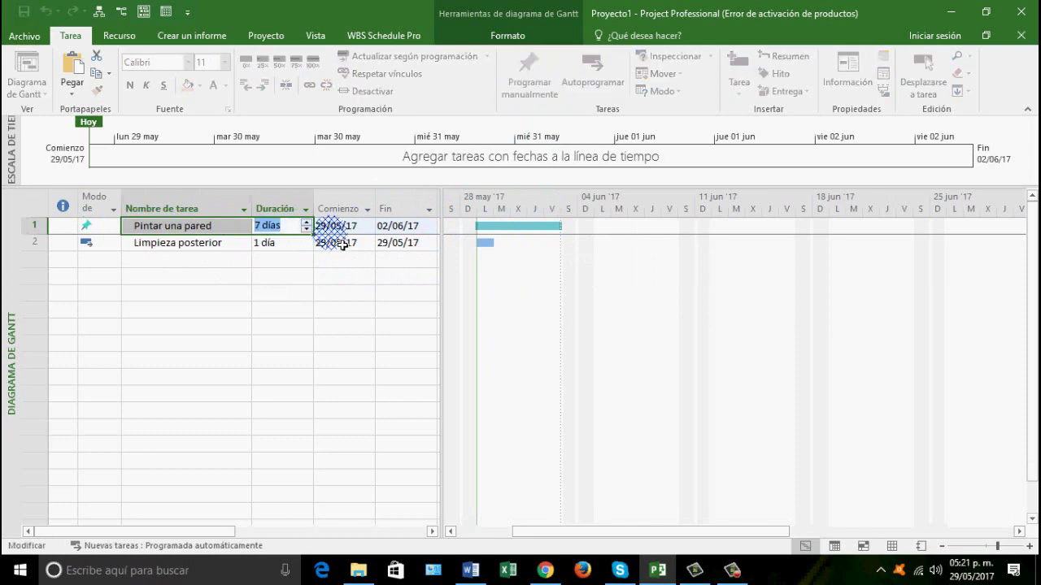
click(337, 243)
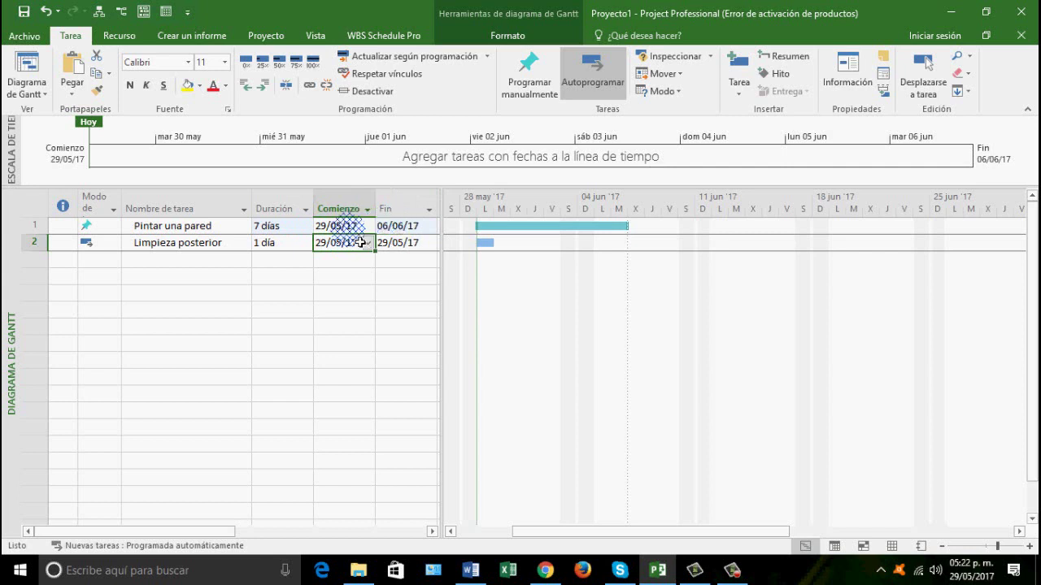
Switch "Pintar una pared" to Programada automáticamente, and set it back to Programada manualmente
click(104, 225)
click(114, 227)
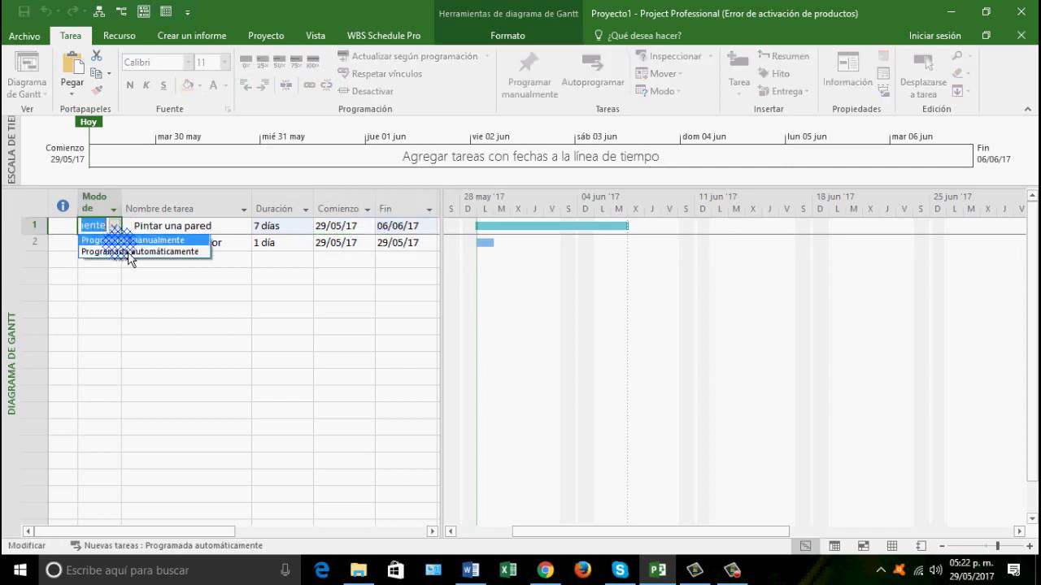
click(128, 252)
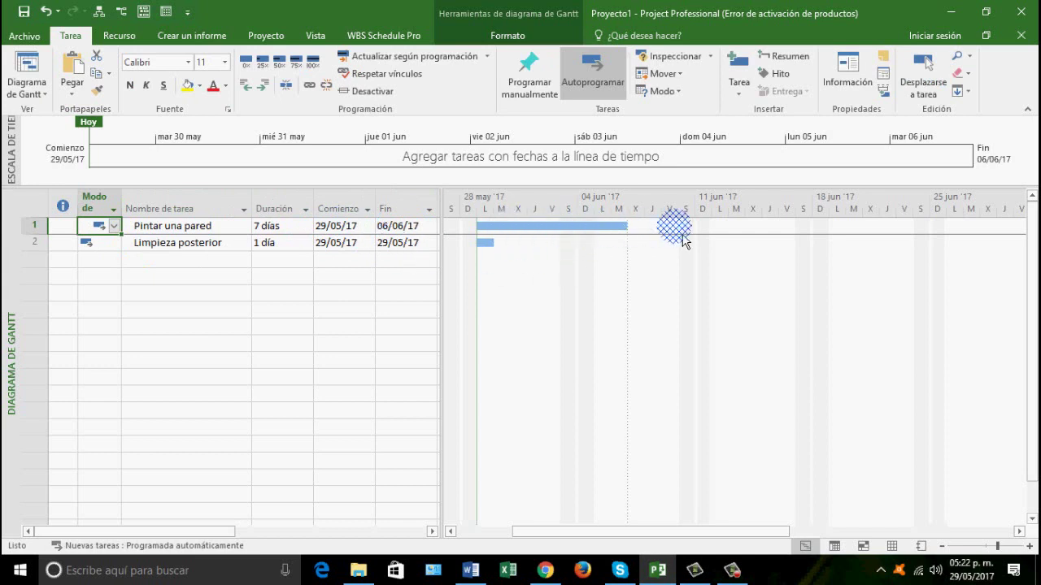
click(213, 275)
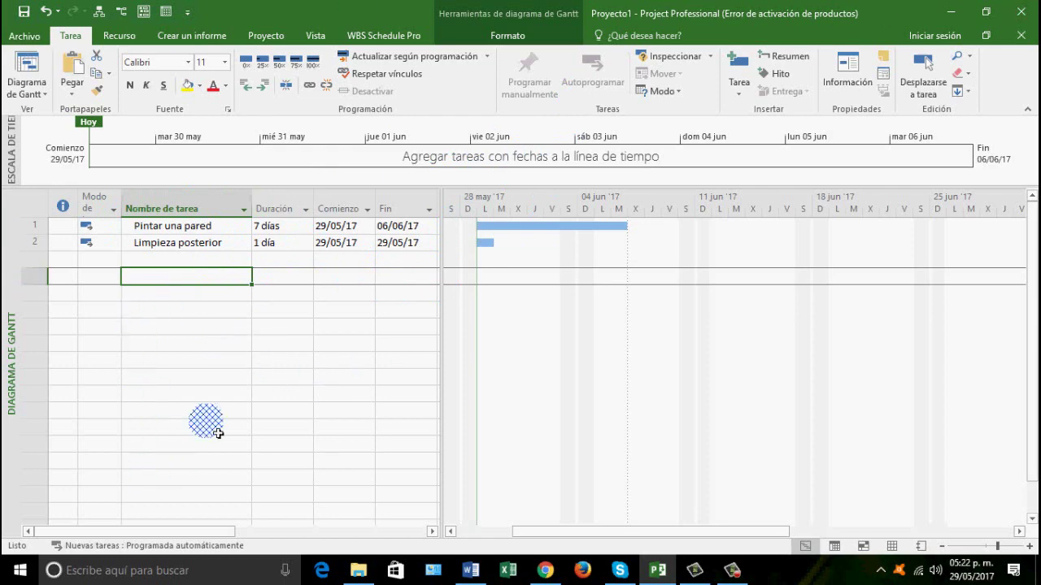
click(114, 230)
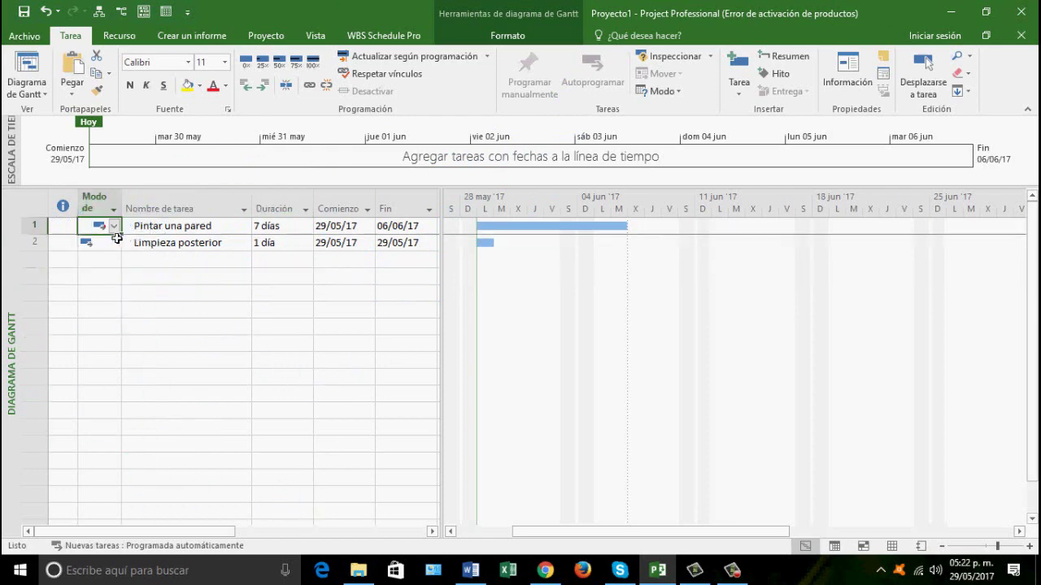
click(104, 561)
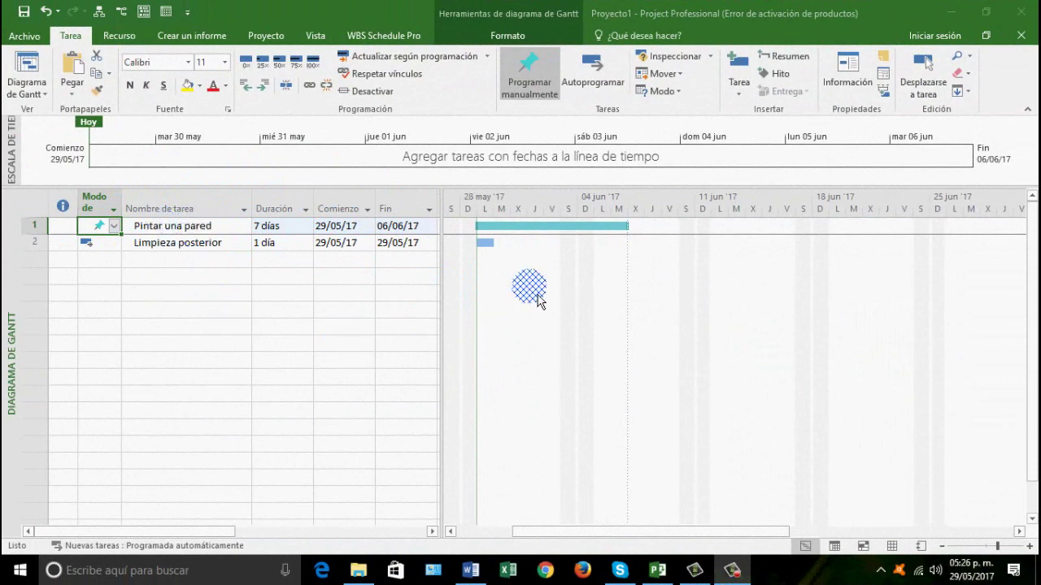
Add a third task named "Acabados Finales" below "Limpieza posterior"
click(174, 259)
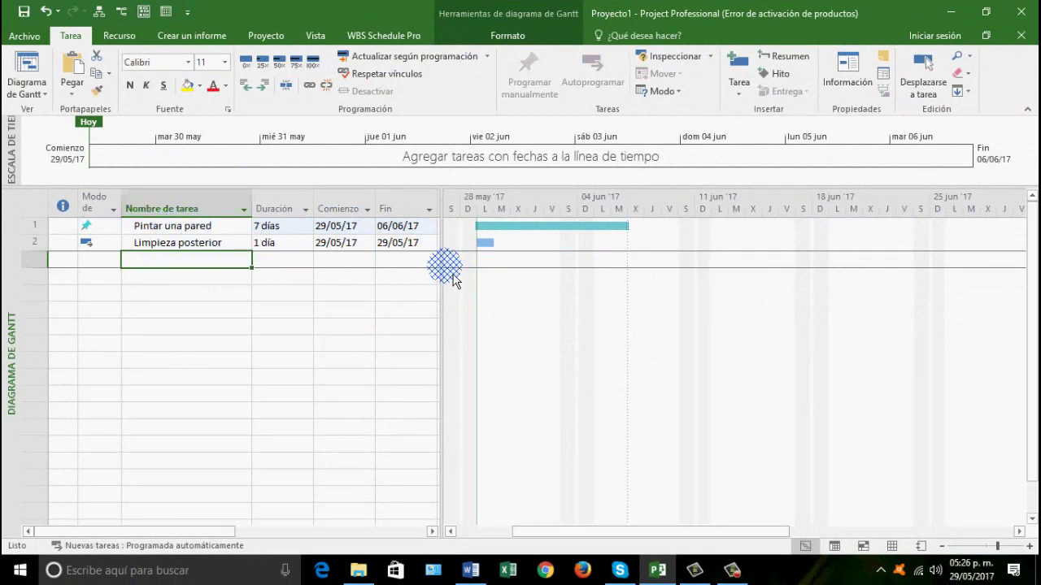
text(Acabados Finales)
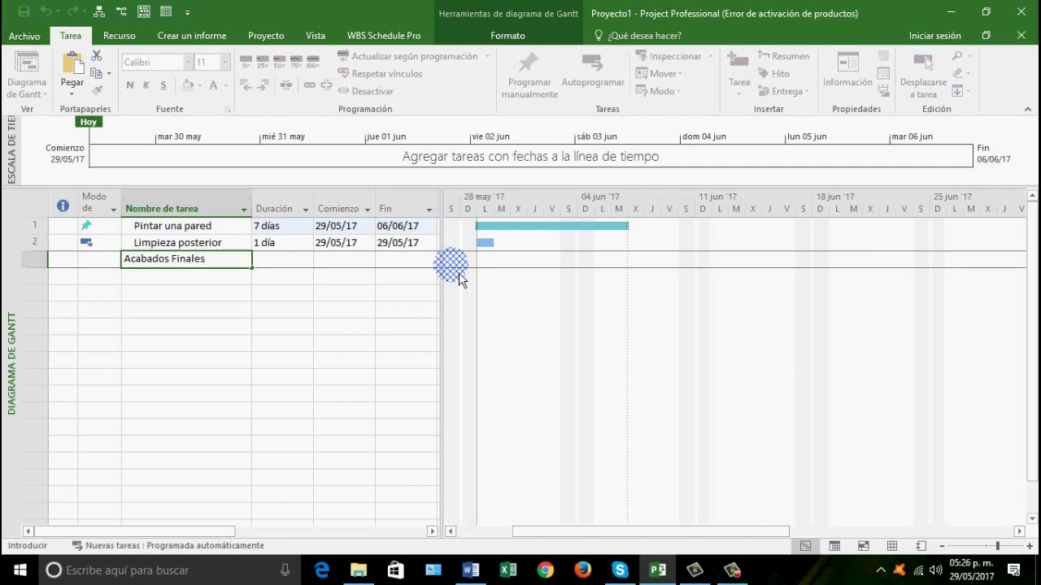
click(349, 259)
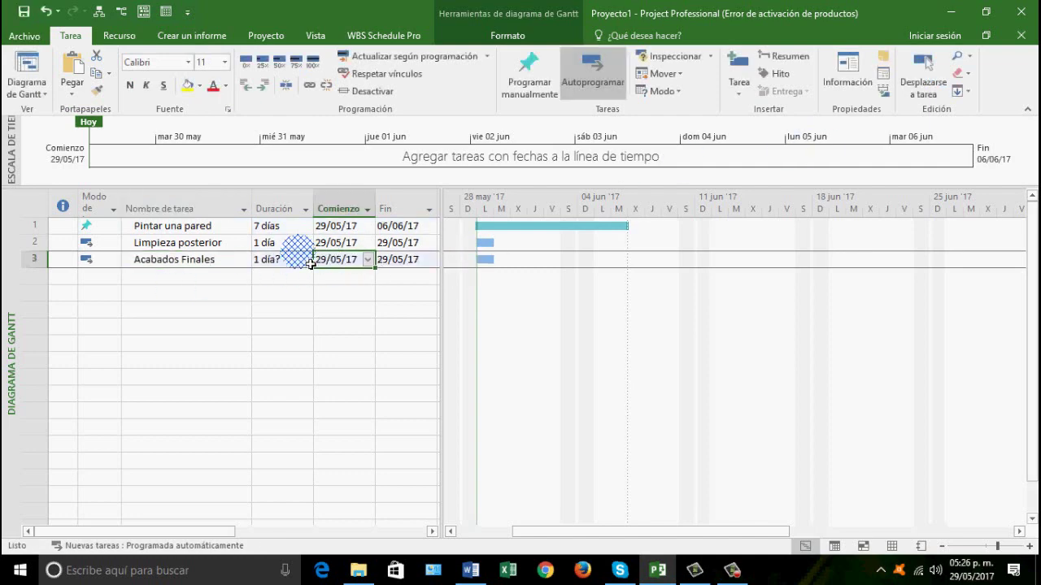
Set the duration of the task "Acabados Finales" to 3 days
click(281, 260)
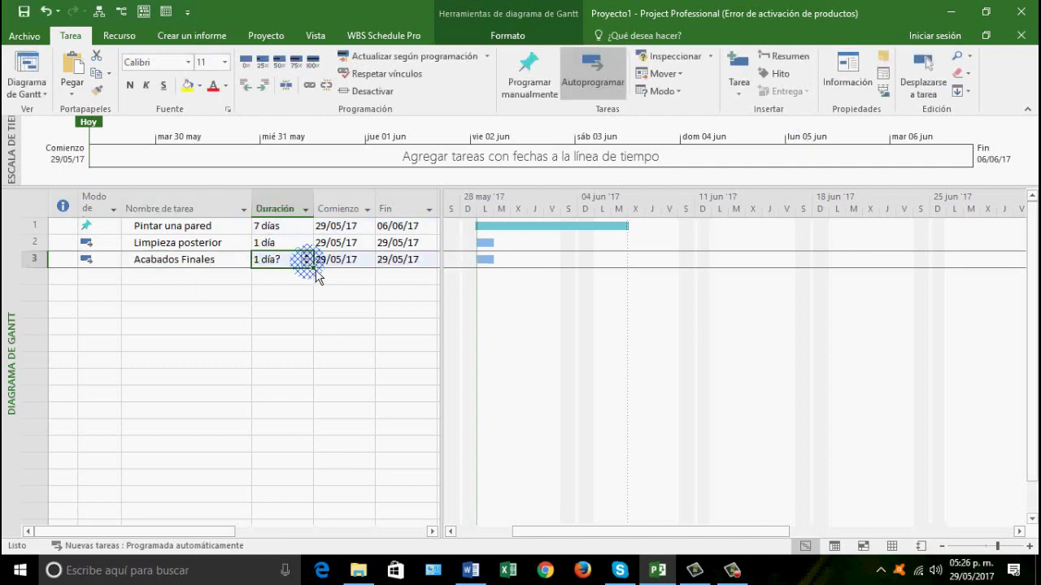
click(250, 259)
click(307, 257)
click(307, 256)
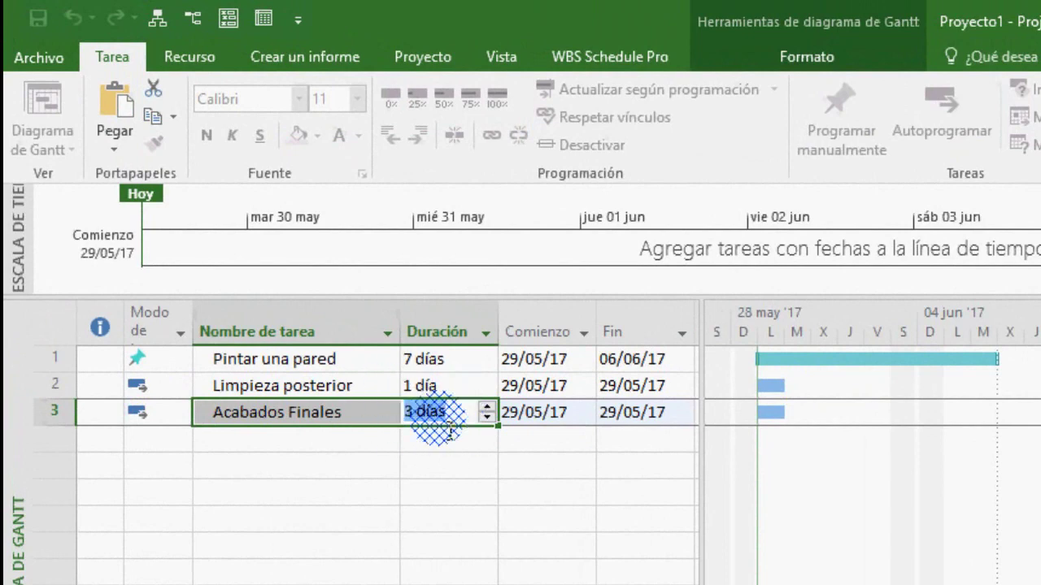
click(532, 421)
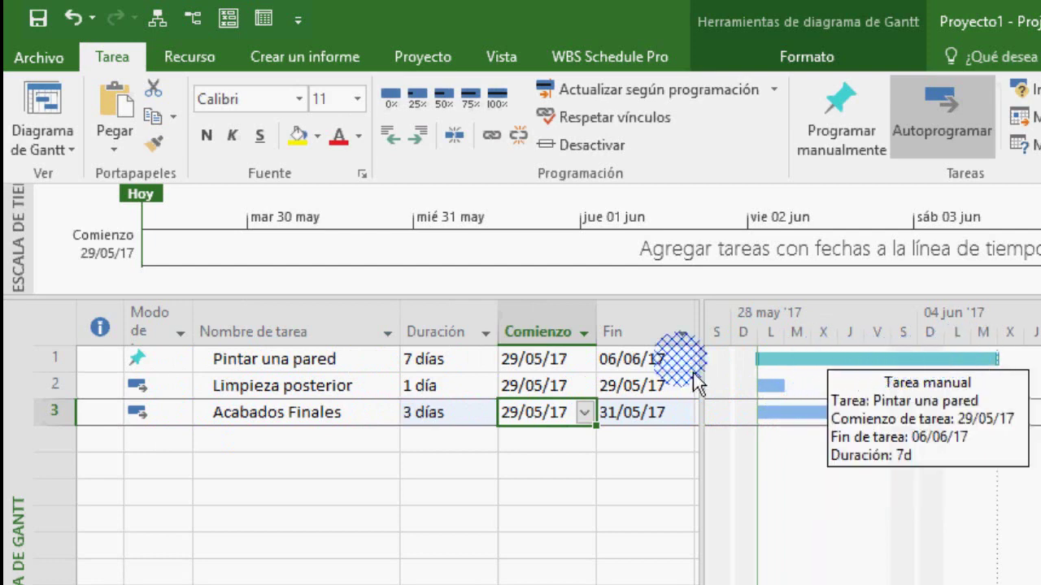
Change the task mode of "Pintar una pared" to Programada automáticamente
click(177, 360)
click(180, 358)
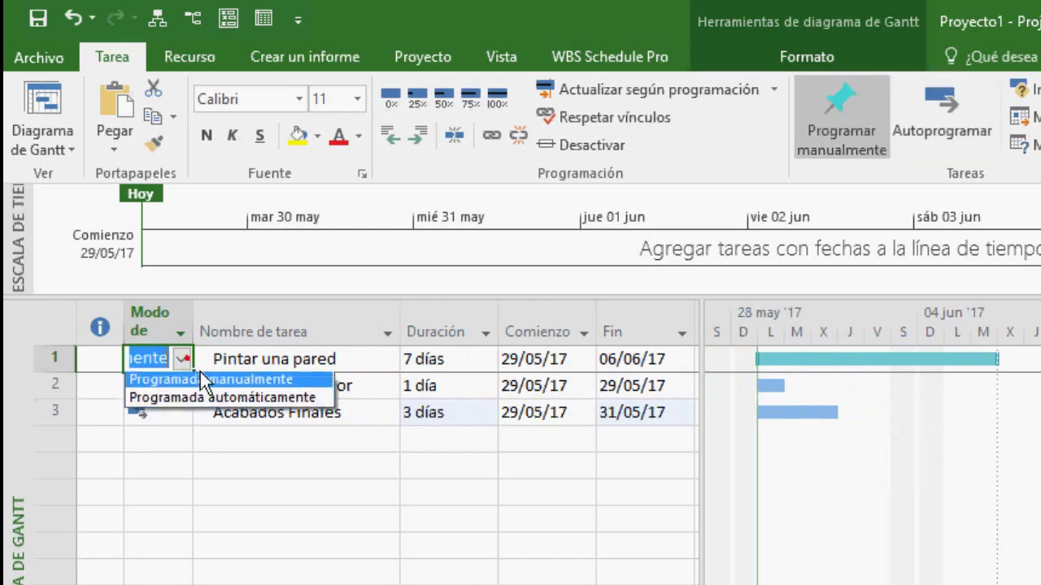
click(206, 400)
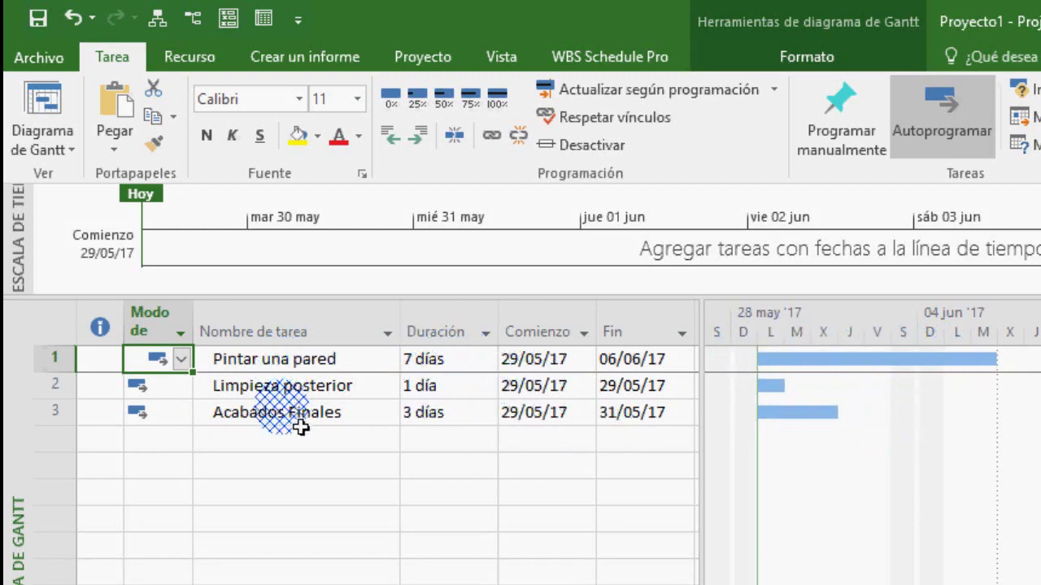
Examine the order of the three tasks and compare their start and finish dates
click(385, 404)
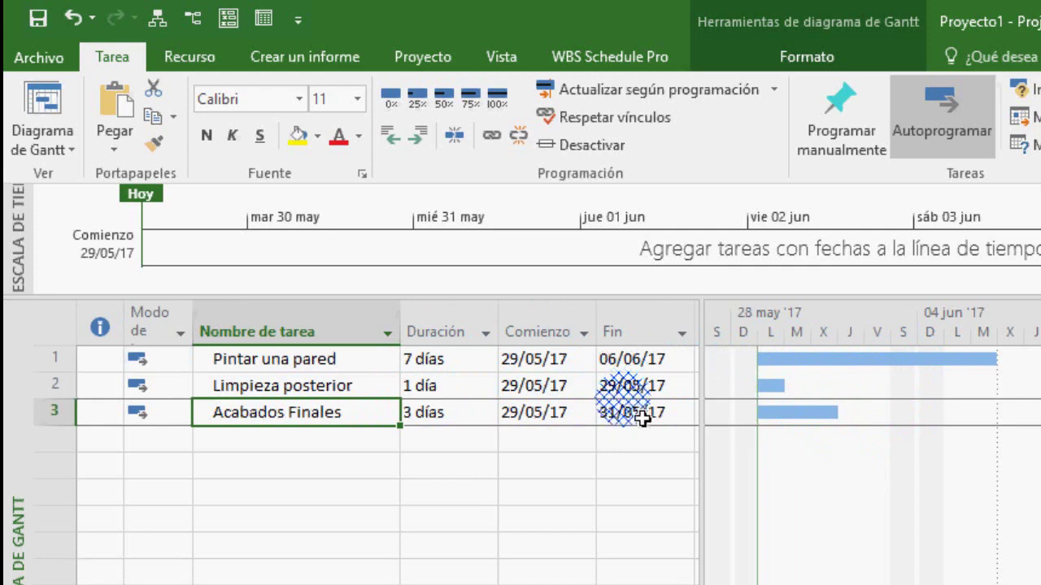
click(556, 363)
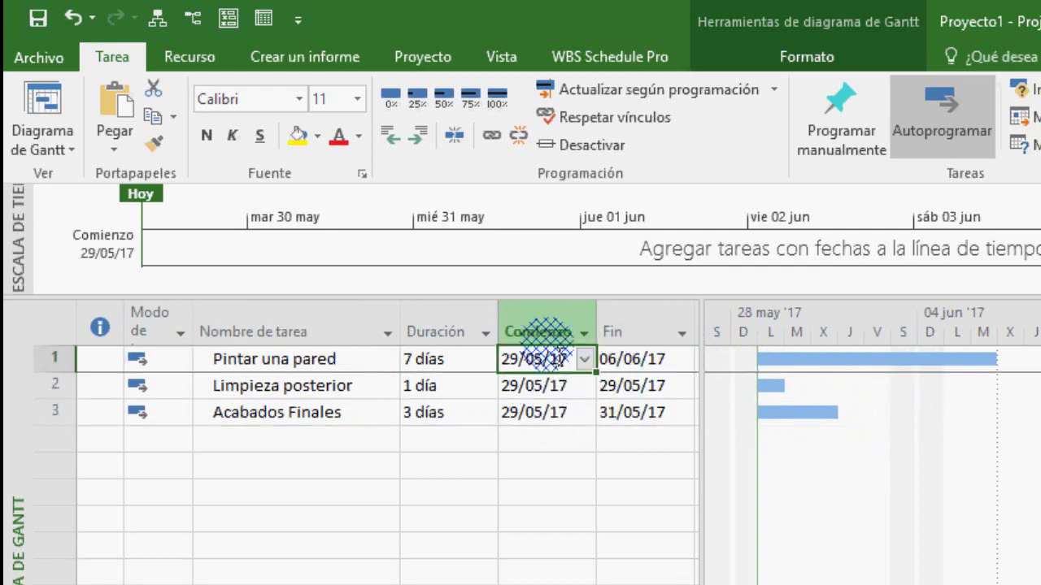
key(Tab)
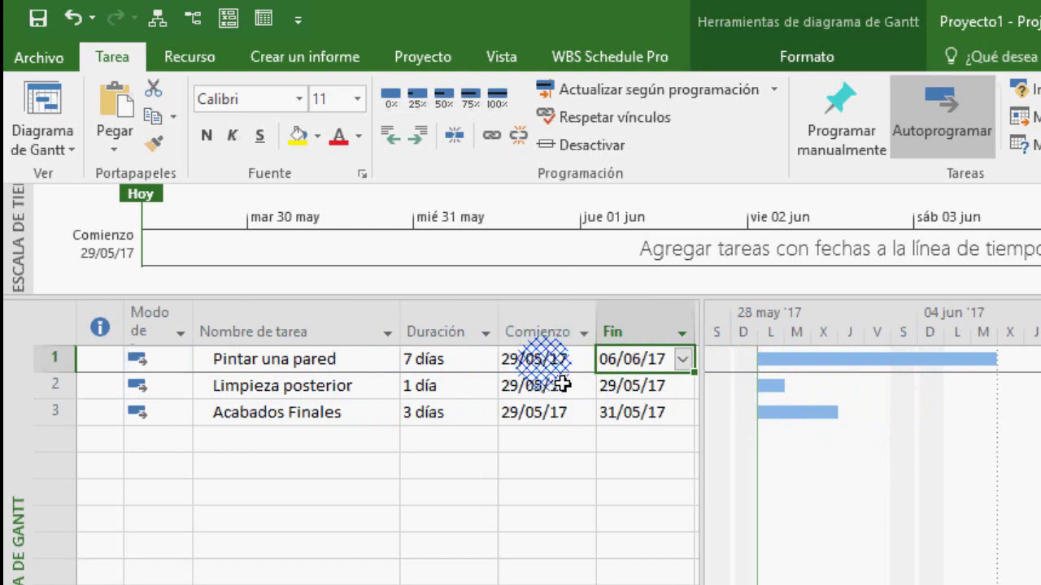
click(545, 364)
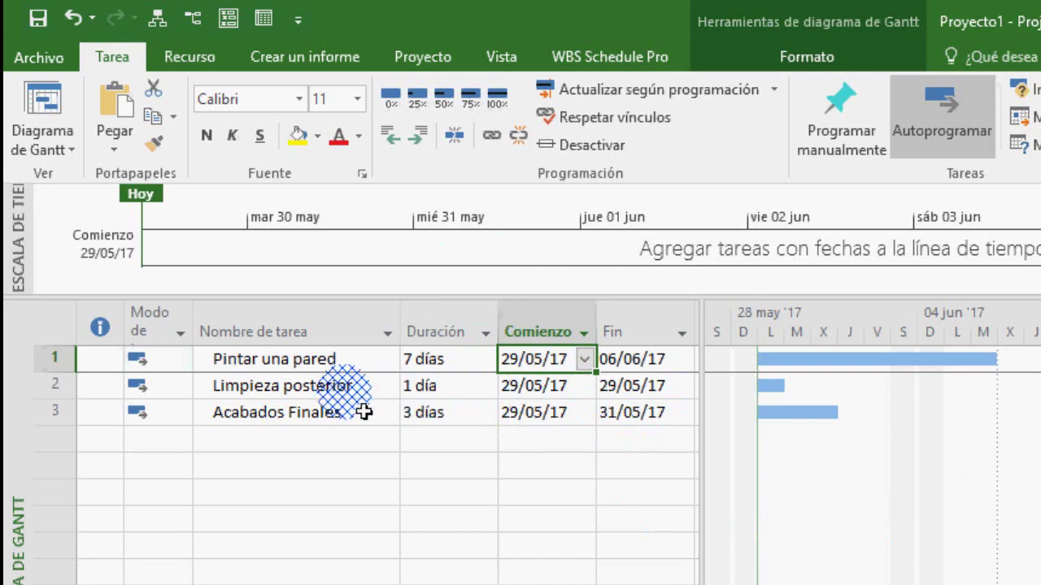
click(337, 391)
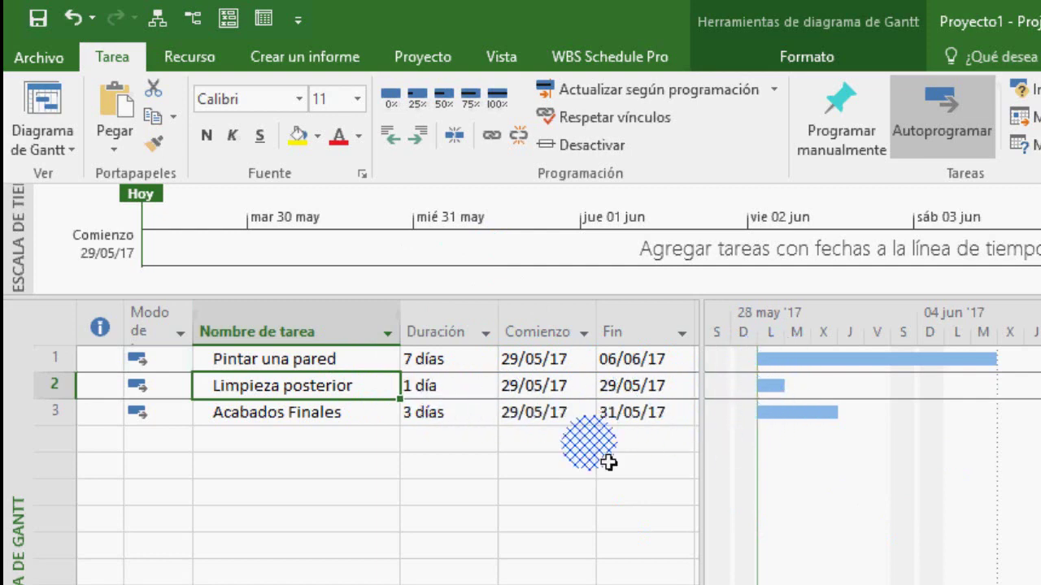
click(295, 413)
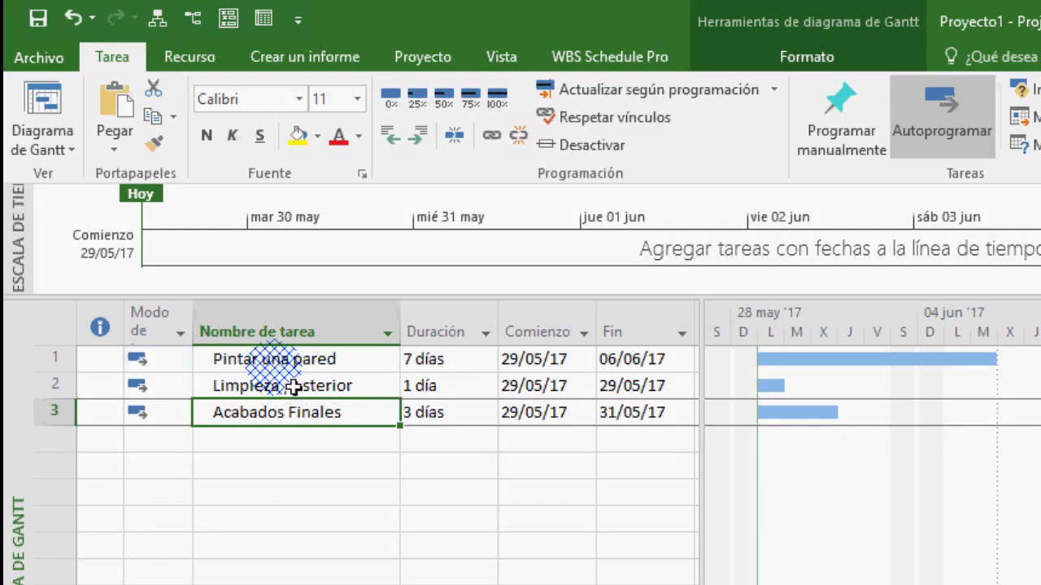
click(277, 360)
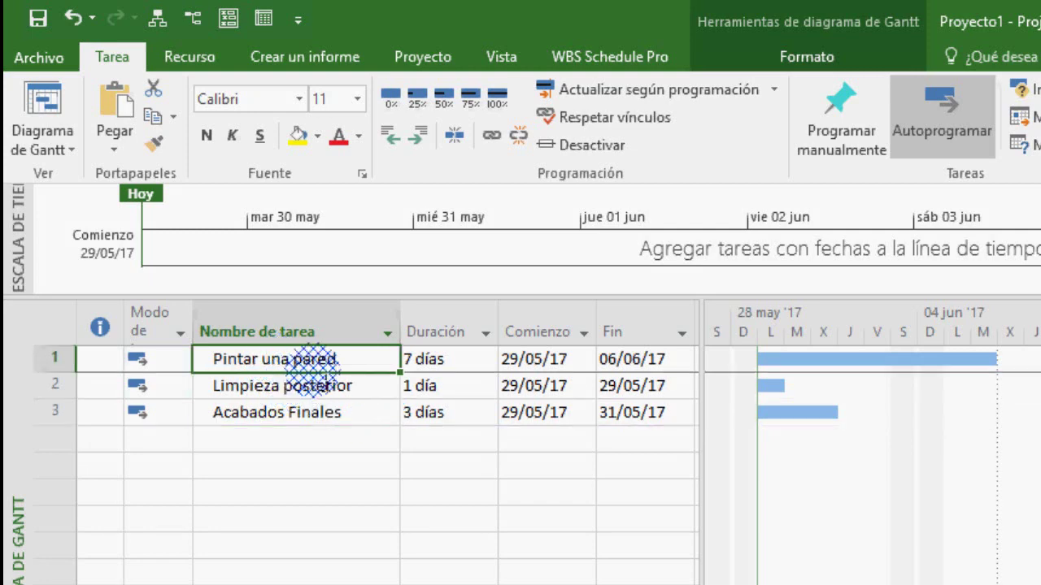
click(349, 397)
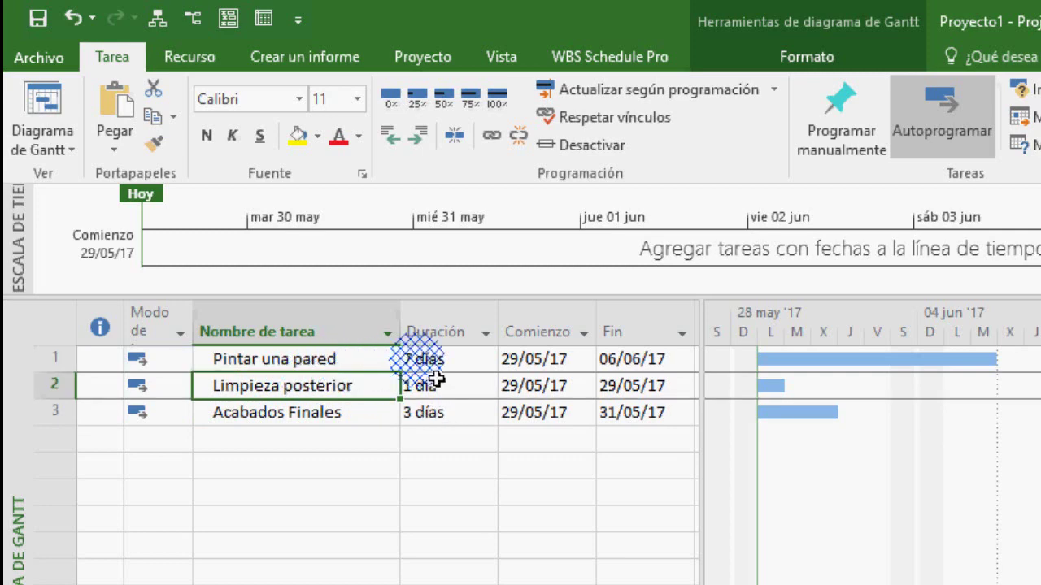
Link "Pintar una pared" to "Limpieza posterior" so that the cleaning starts when the painting finishes
click(341, 359)
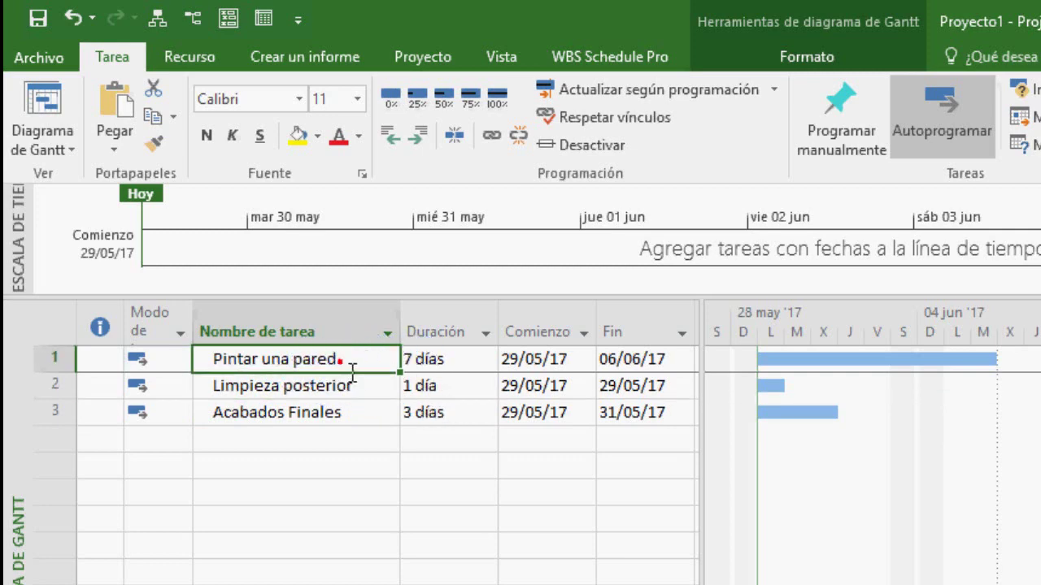
drag(344, 360, 367, 409)
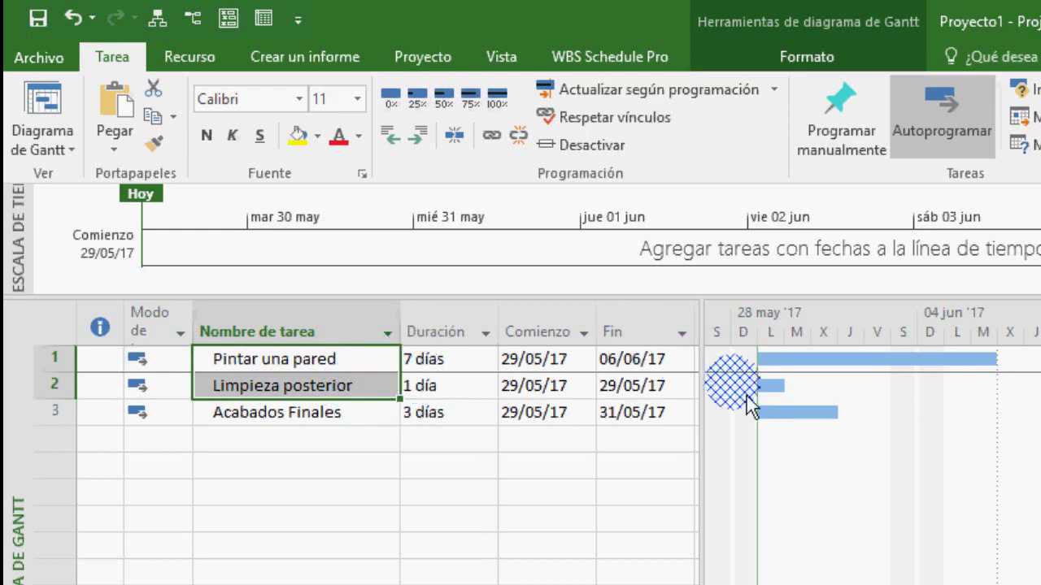
click(502, 146)
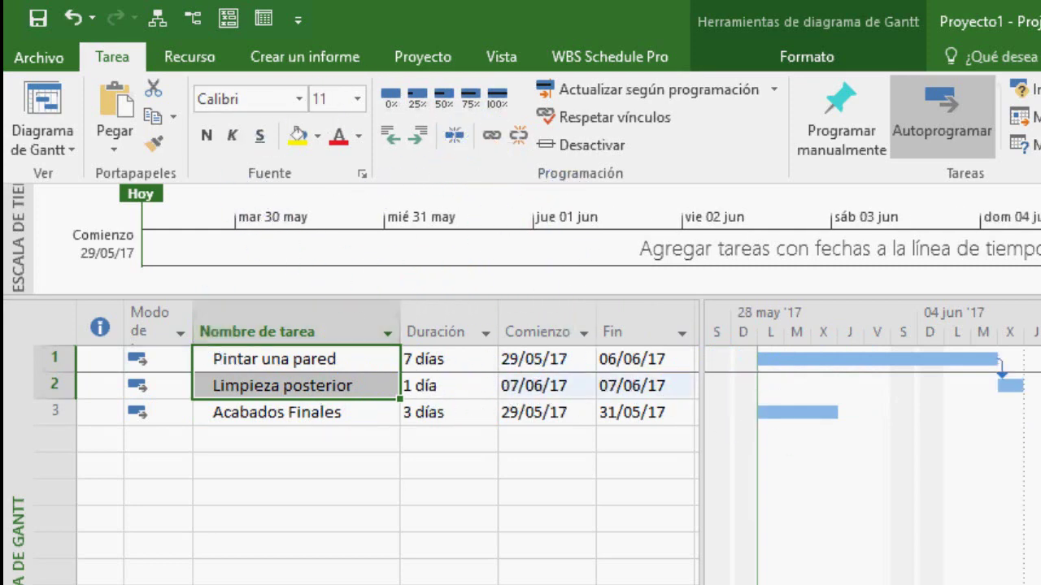
Check the start and finish dates of the linked tasks "Pintar una pared" and "Limpieza posterior"
click(492, 412)
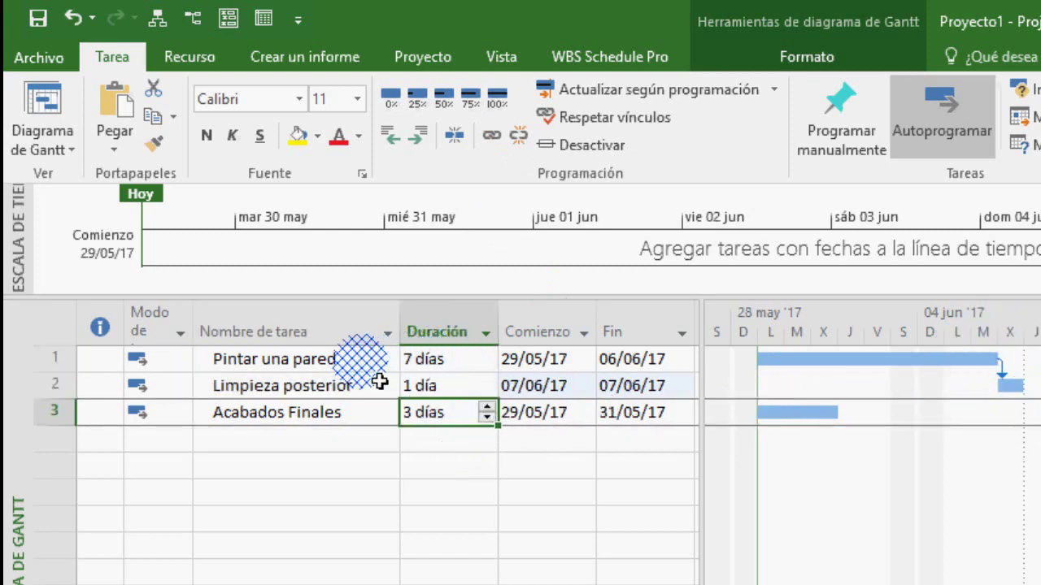
click(550, 370)
click(643, 368)
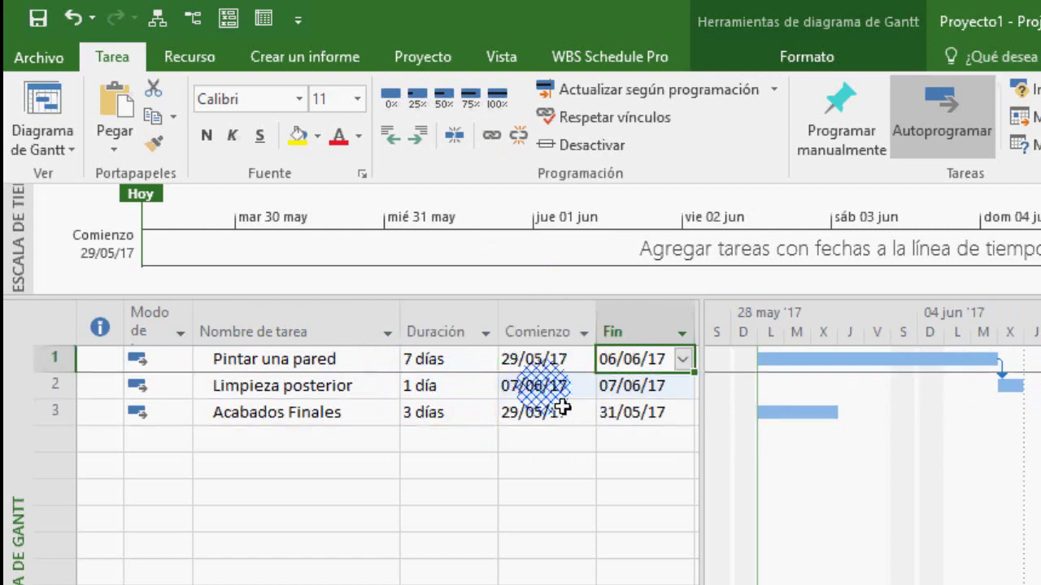
click(541, 384)
click(648, 388)
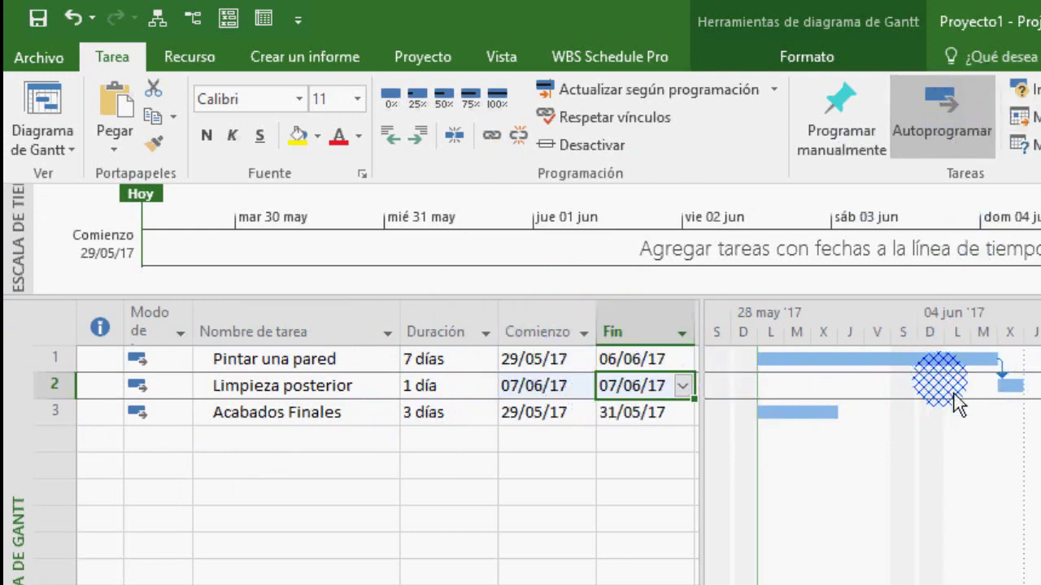
Link "Limpieza posterior" to "Acabados Finales" so that the finishing work follows the cleaning
key(Left)
key(Left)
key(Left)
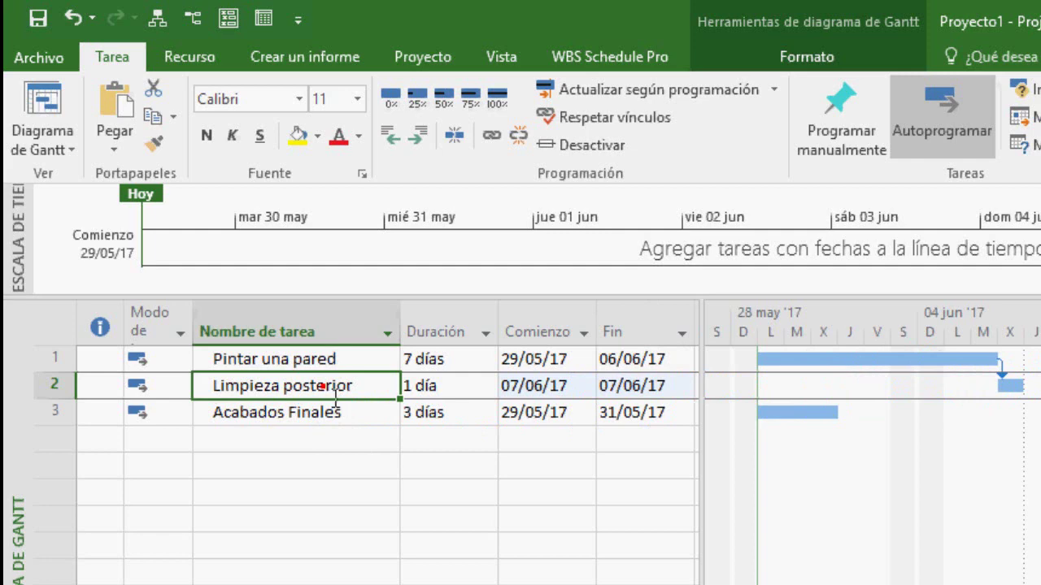
drag(323, 385, 352, 420)
click(491, 135)
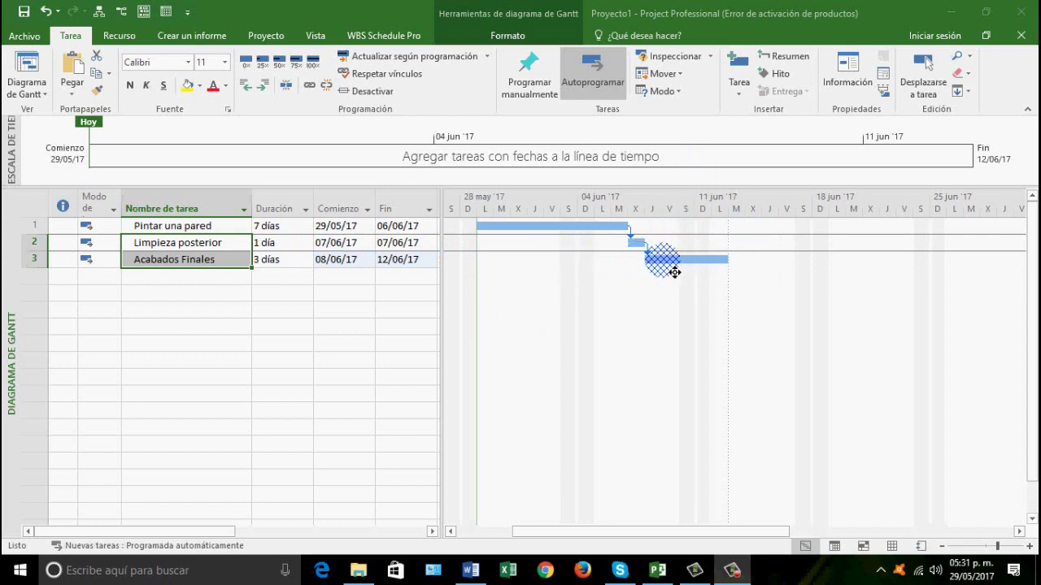
mouse_move(674, 271)
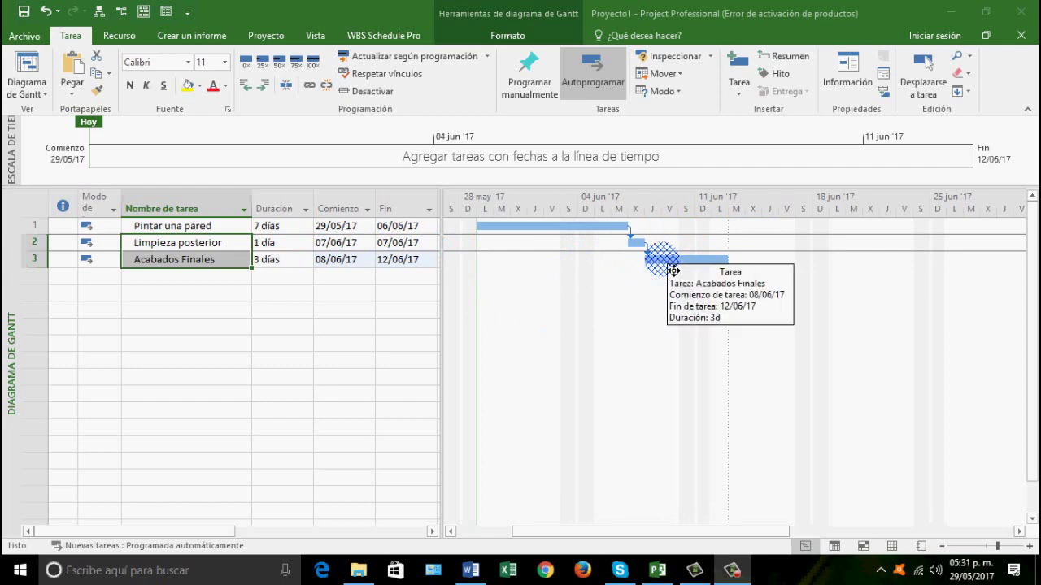